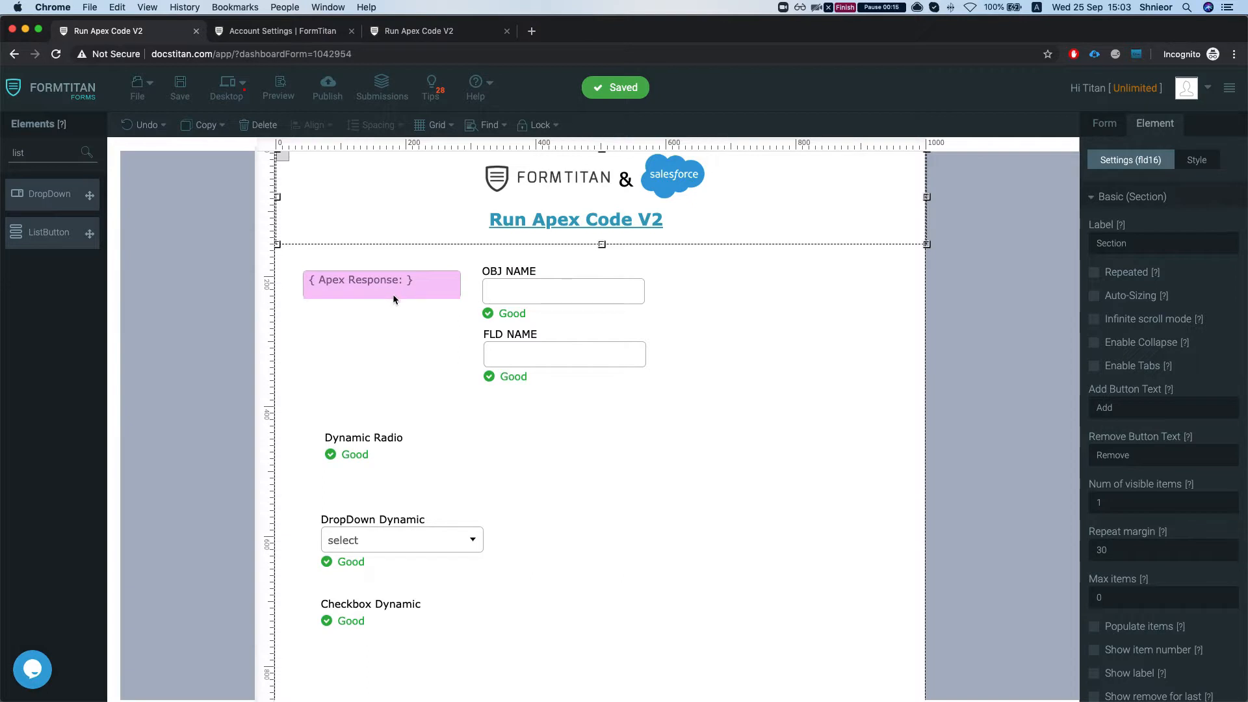
- Look over the Apex Response, OBJ NAME, FLD NAME and dynamic radio, dropdown and checkbox fields in the form builder
scroll(391, 322, "up", 1)
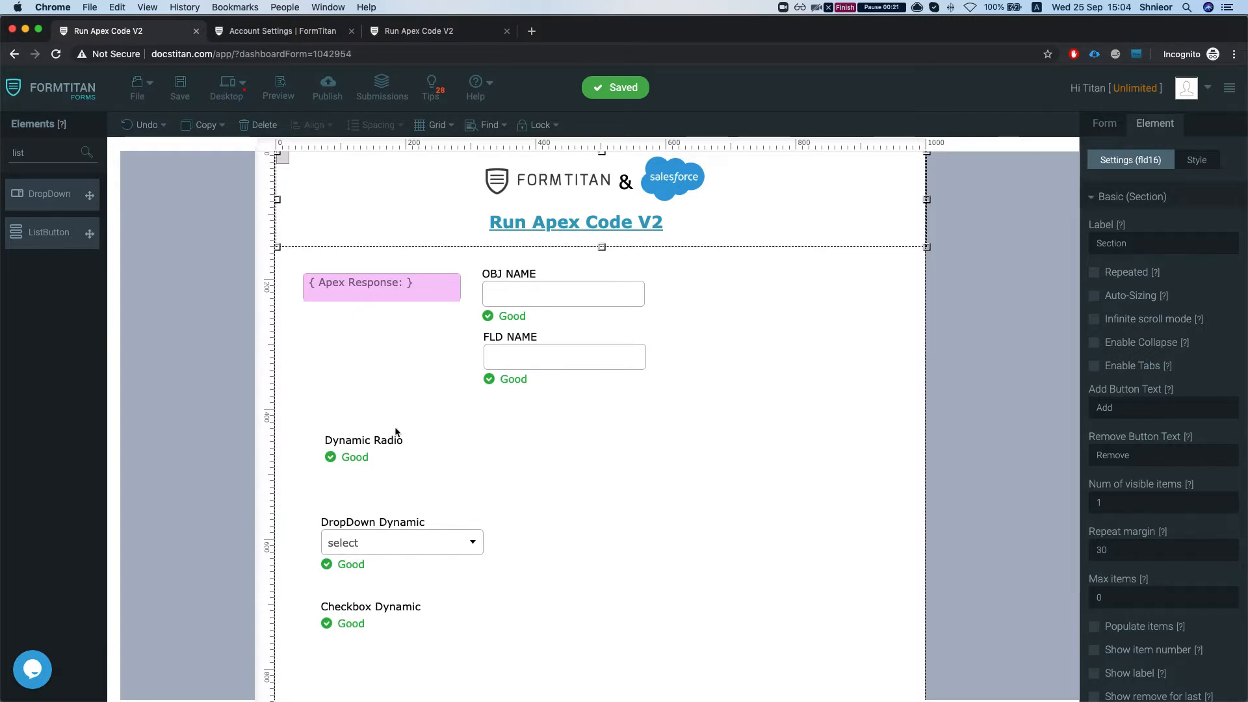
scroll(394, 416, "down", 1)
scroll(380, 432, "down", 1)
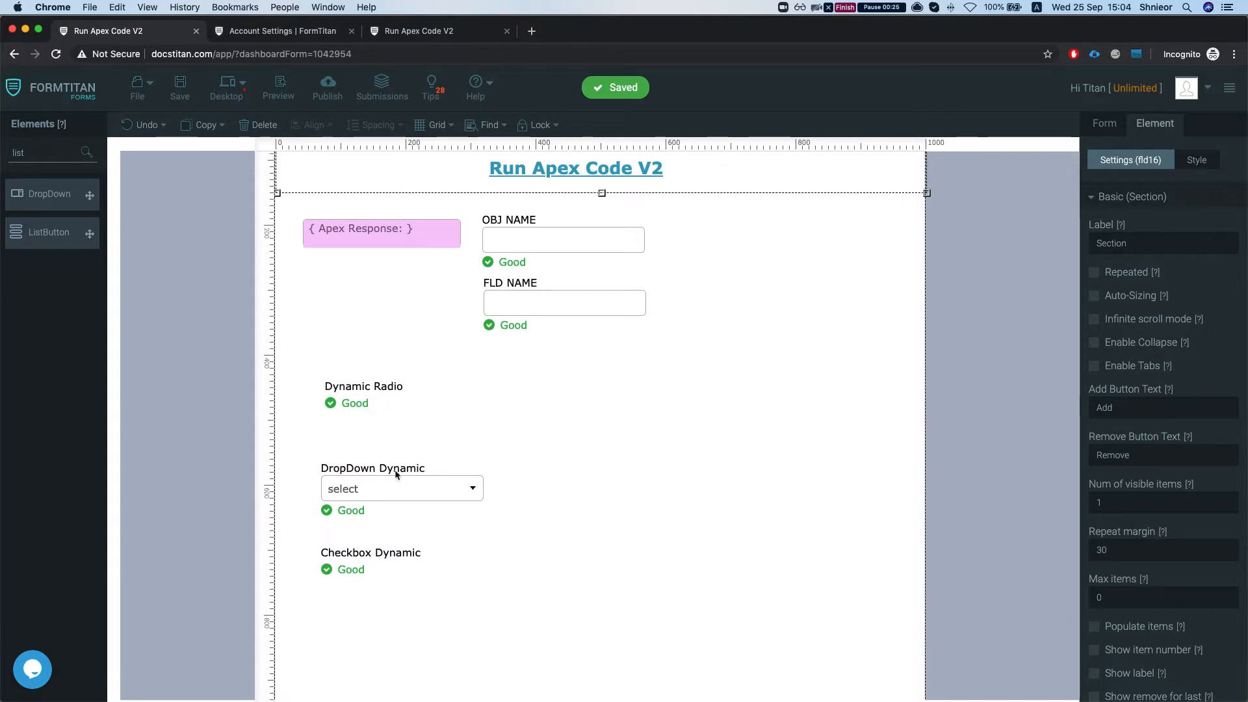
scroll(403, 478, "down", 1)
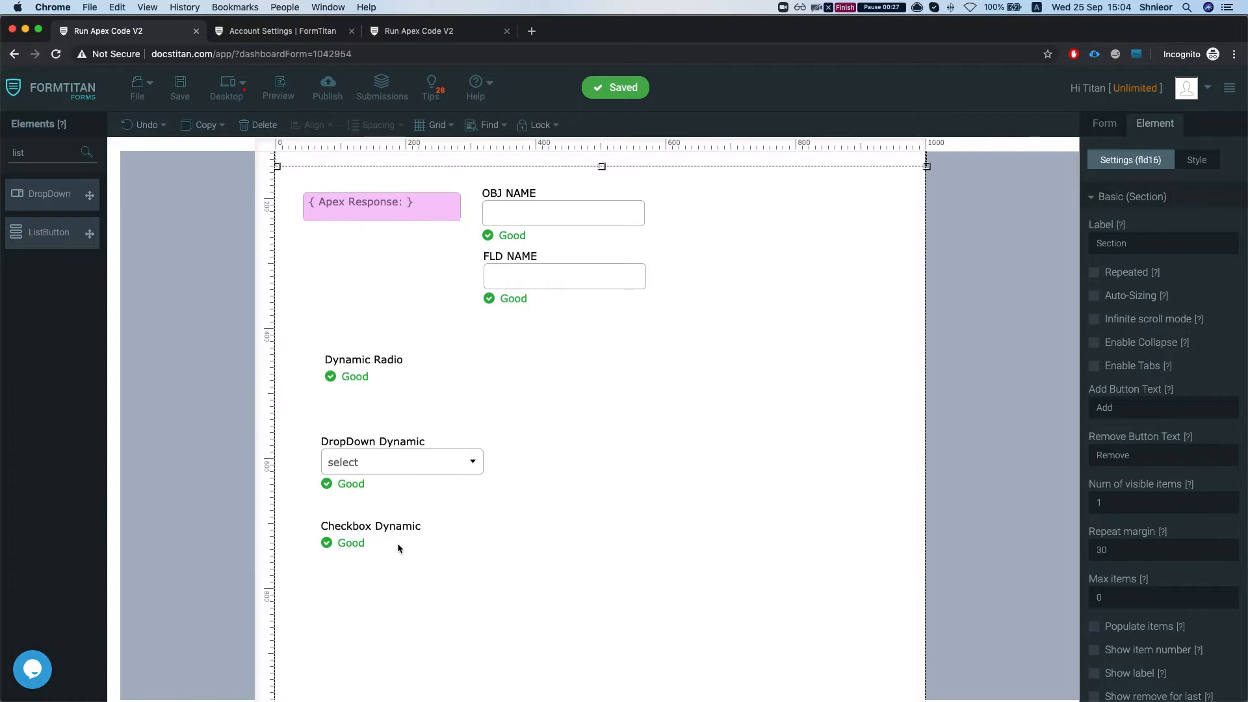
scroll(396, 544, "down", 1)
scroll(390, 513, "up", 1)
scroll(429, 510, "down", 1)
scroll(442, 506, "up", 2)
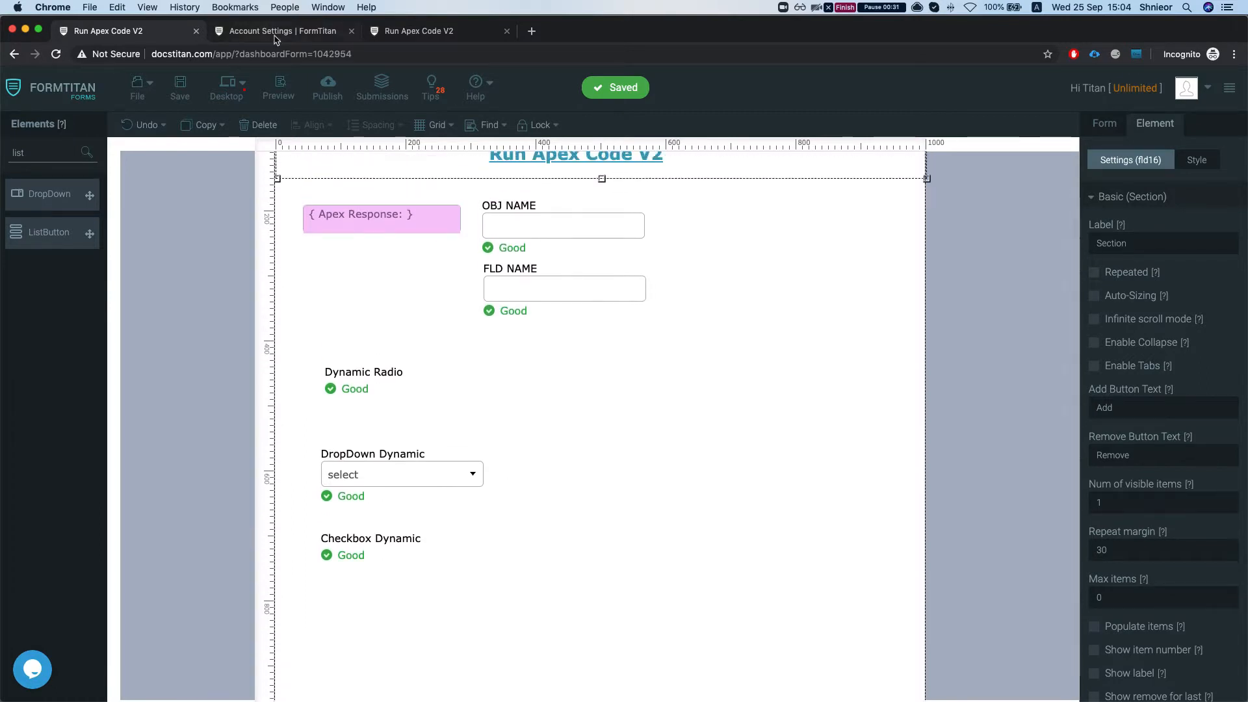
- Reload the published form, enter Account as OBJ NAME and Type as FLD NAME, and check the DropDown Dynamic options
left_click(416, 31)
key("super+r")
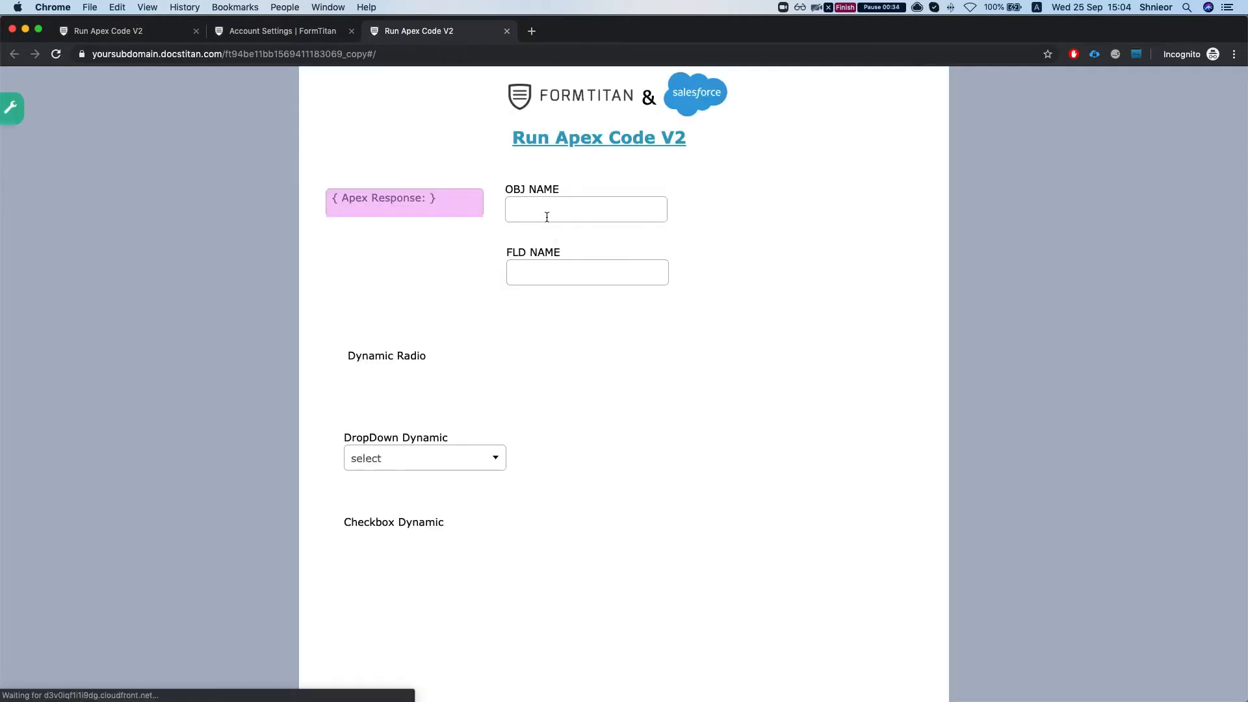
left_click(548, 218)
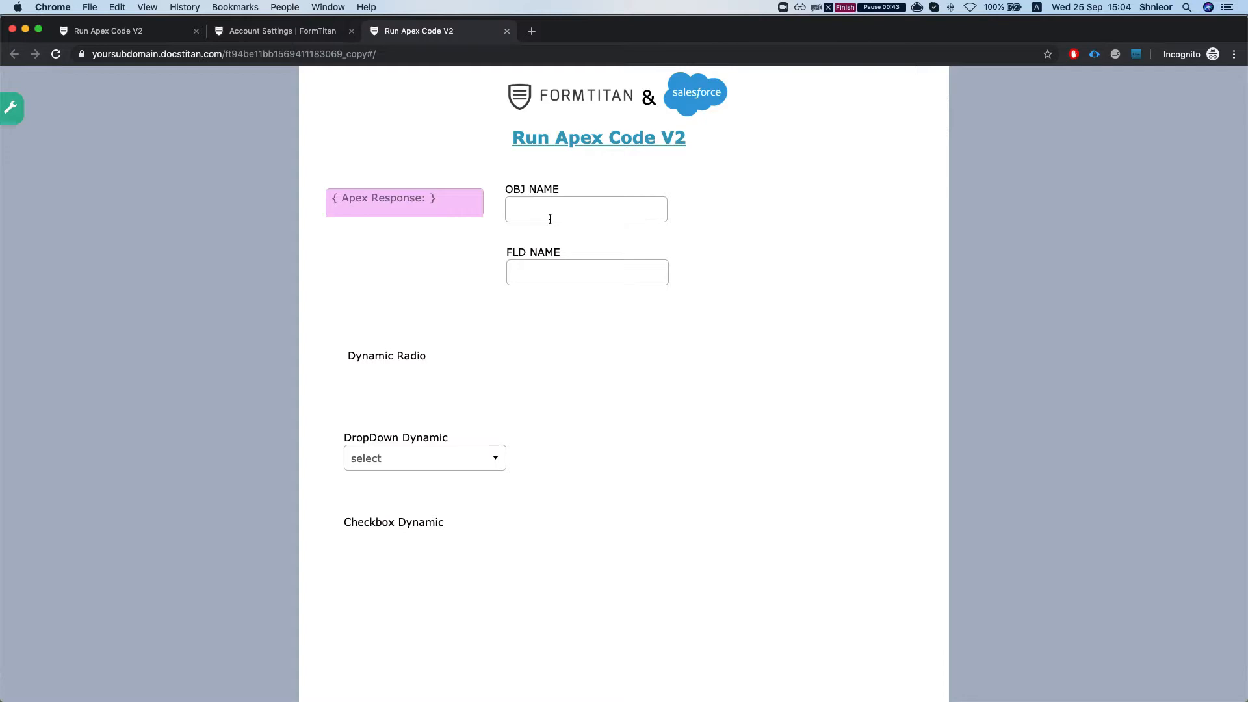
type("Account")
key("Tab")
type("TYPE")
key("BackSpace")
key("BackSpace")
type("ype")
left_click(760, 201)
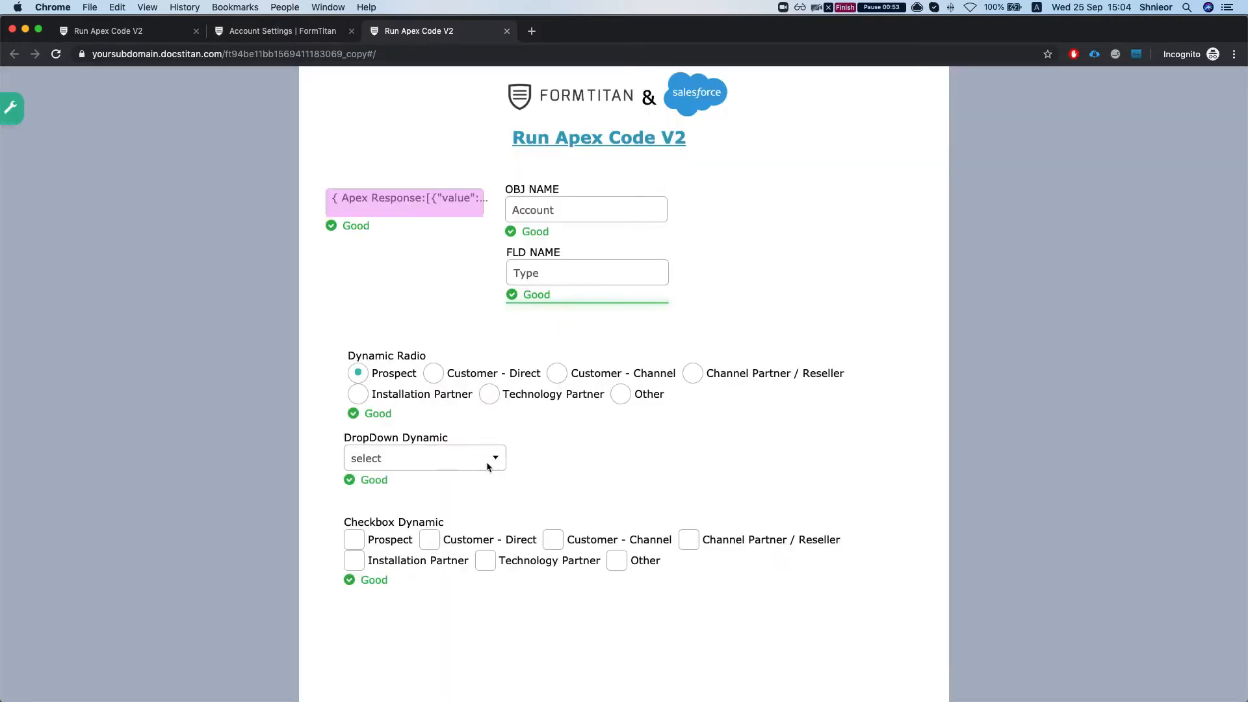
left_click(461, 460)
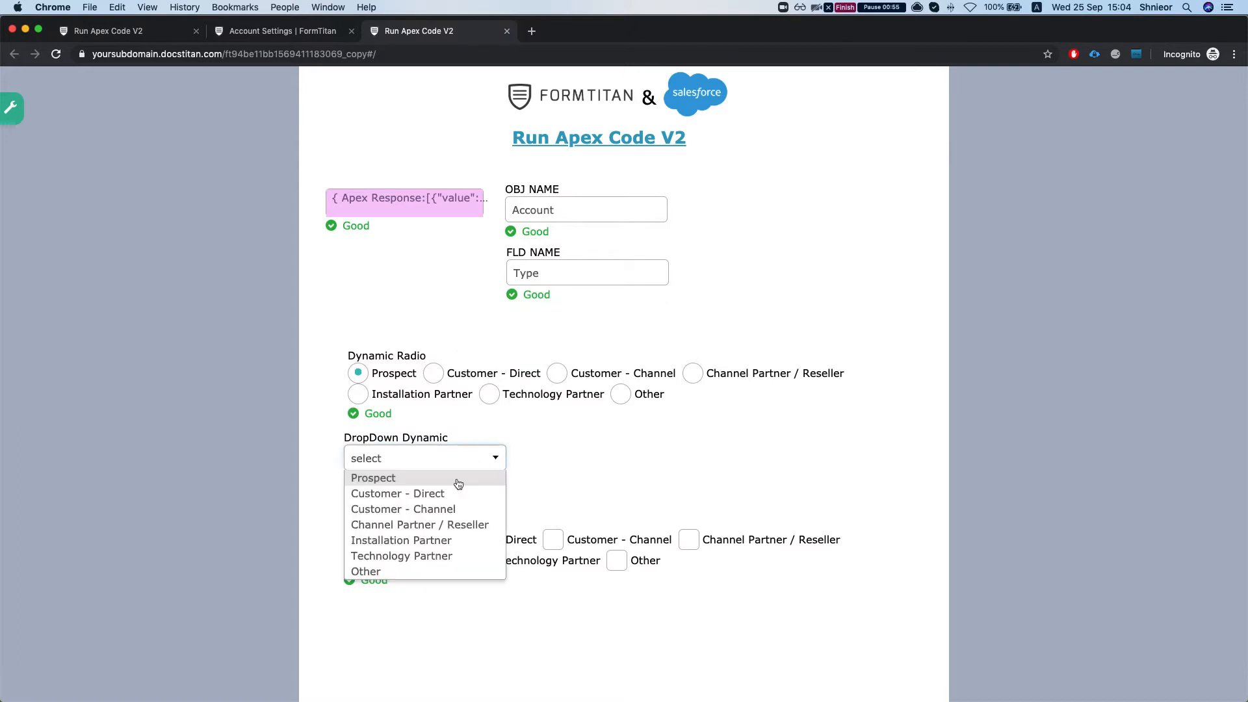
left_click(566, 438)
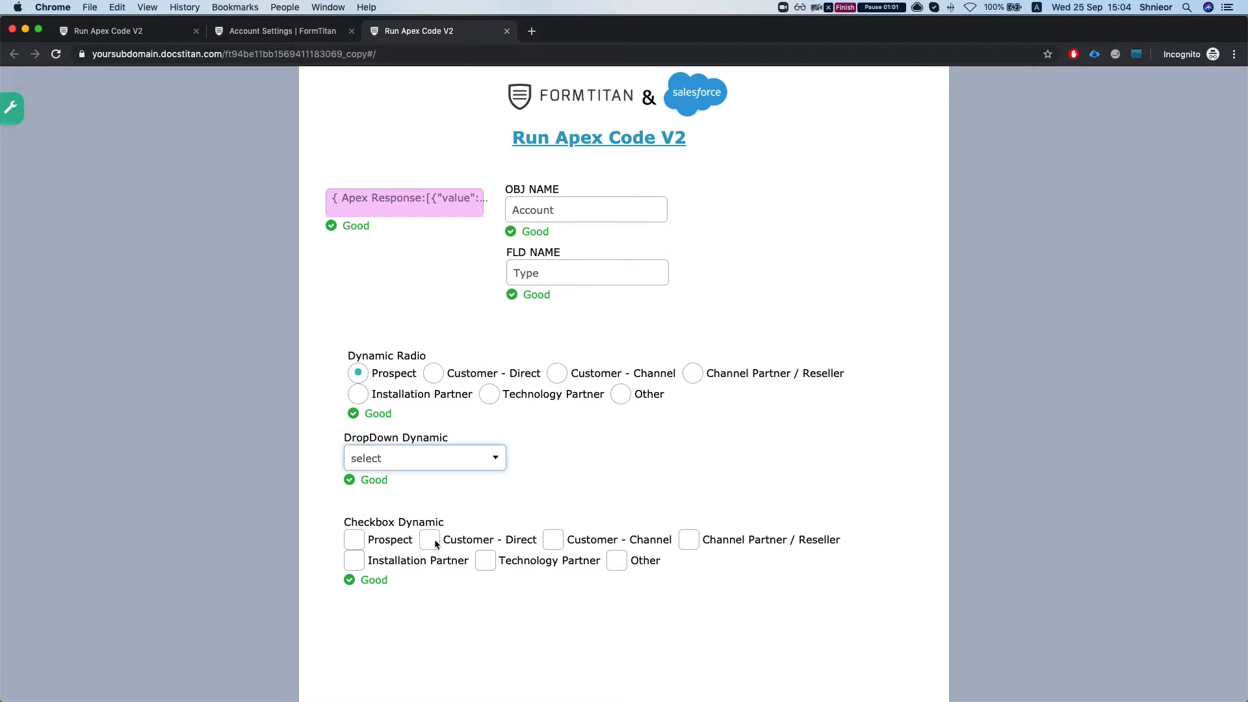
- Change OBJ NAME to Case and FLD NAME to Status on the published form
double_click(577, 216)
type("Case")
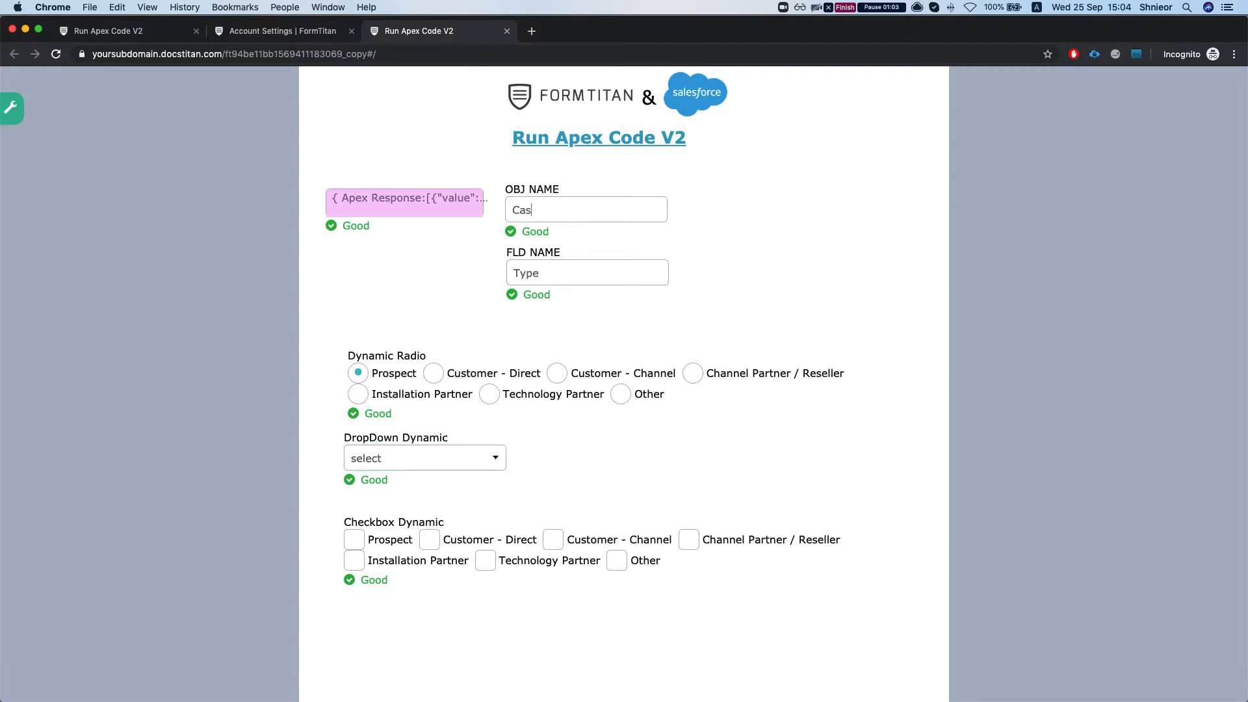
left_click(802, 246)
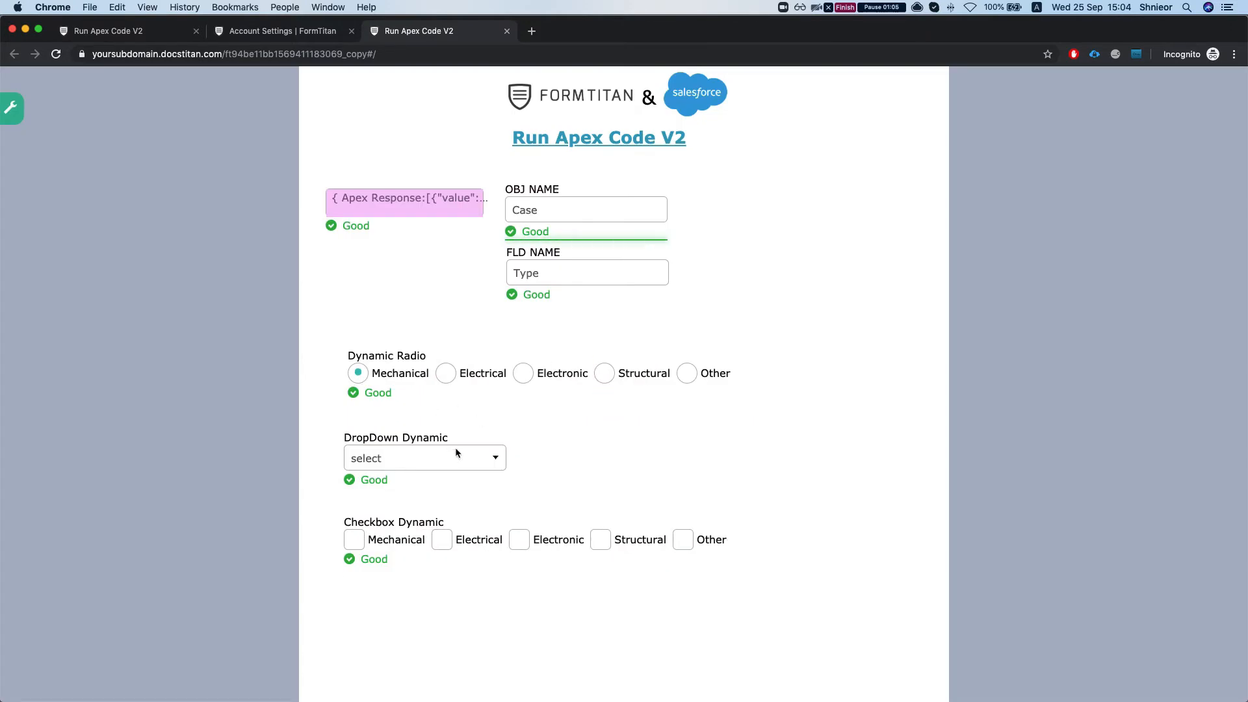
double_click(577, 272)
type("Status")
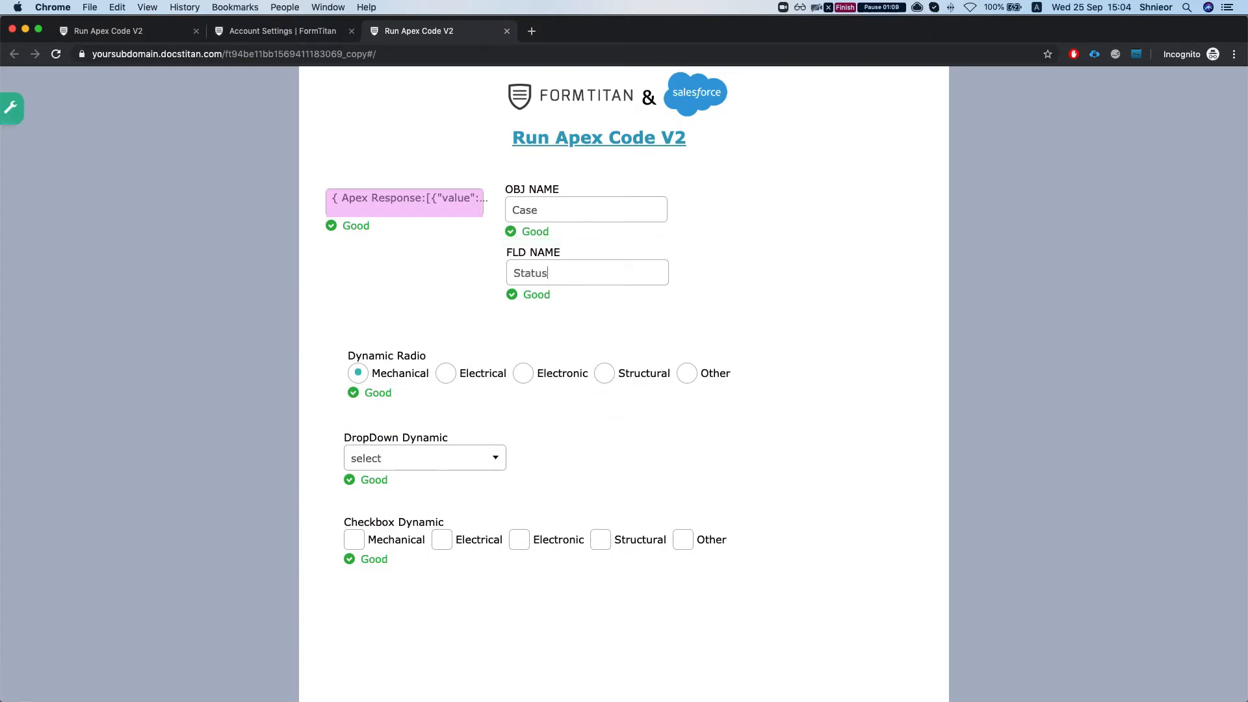
left_click(739, 279)
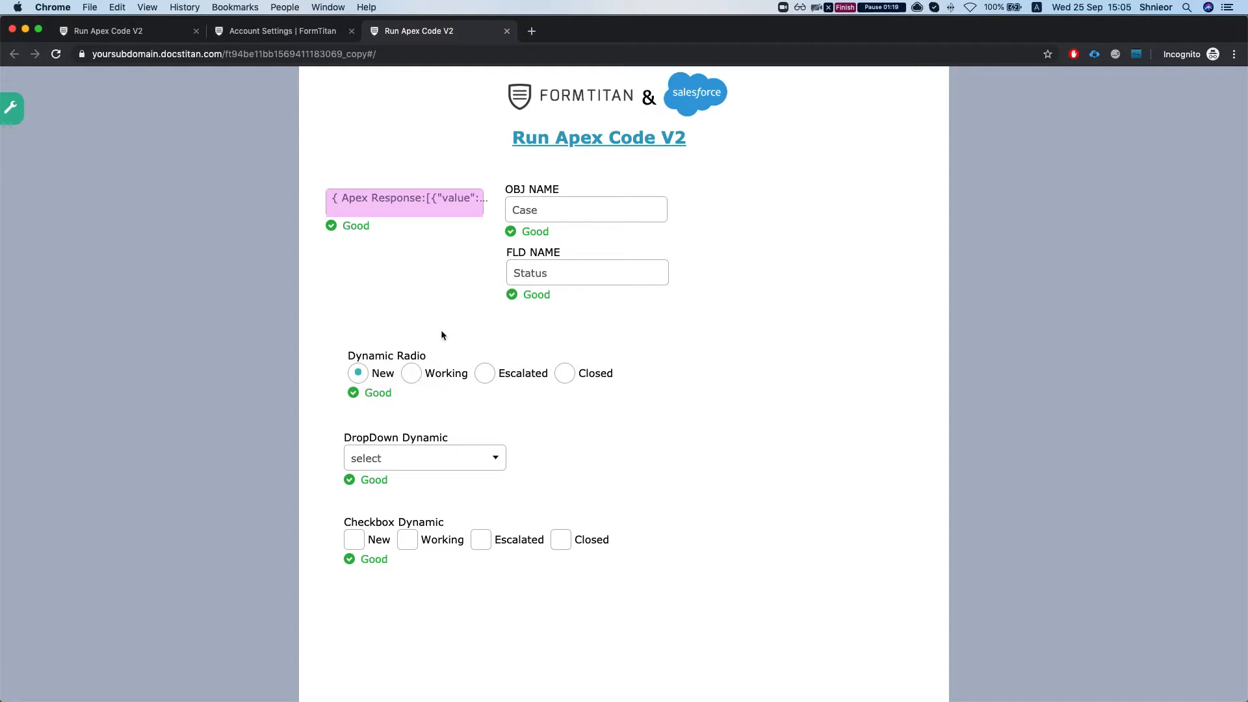
- Switch to Visual Studio Code and look over the GetPicklistRest Apex class
left_click_drag(1247, 111, 730, 20)
scroll(583, 234, "up", 5)
left_click(601, 278)
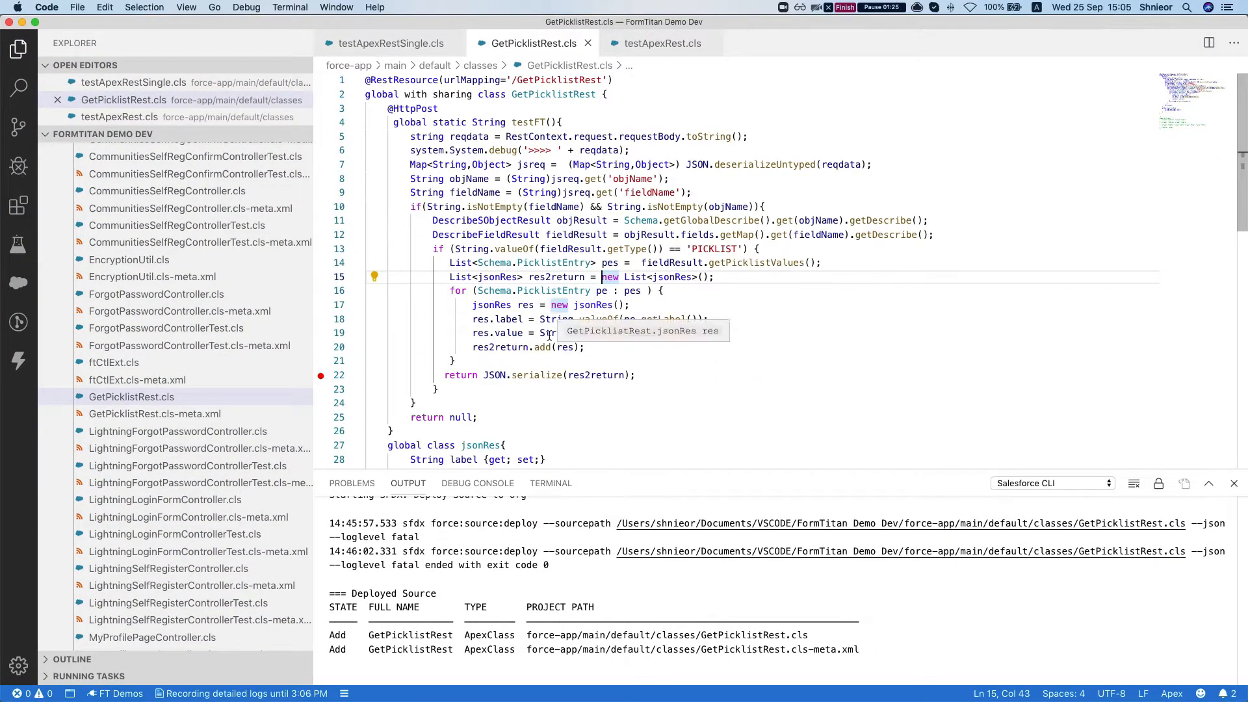
scroll(444, 284, "down", 1)
scroll(504, 244, "up", 1)
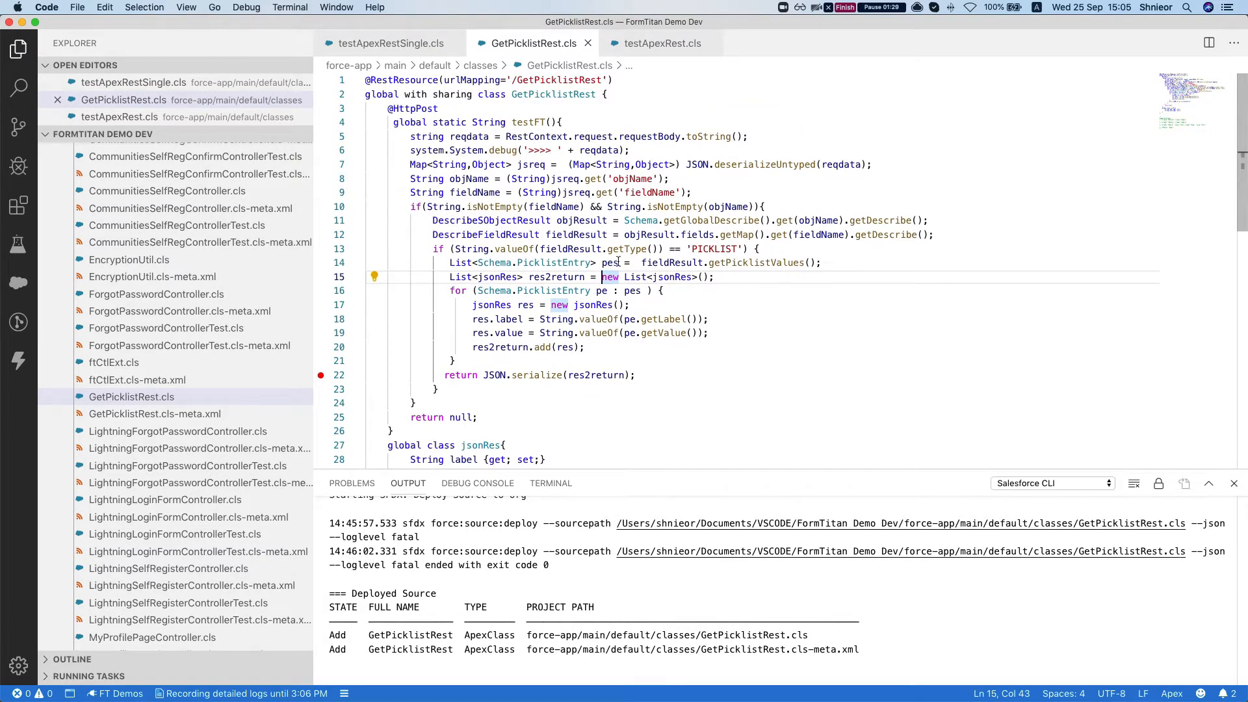
- Examine the supported JSON response formats listed in the comment at the end of GetPicklistRest.cls
scroll(572, 316, "down", 1)
scroll(550, 302, "down", 7)
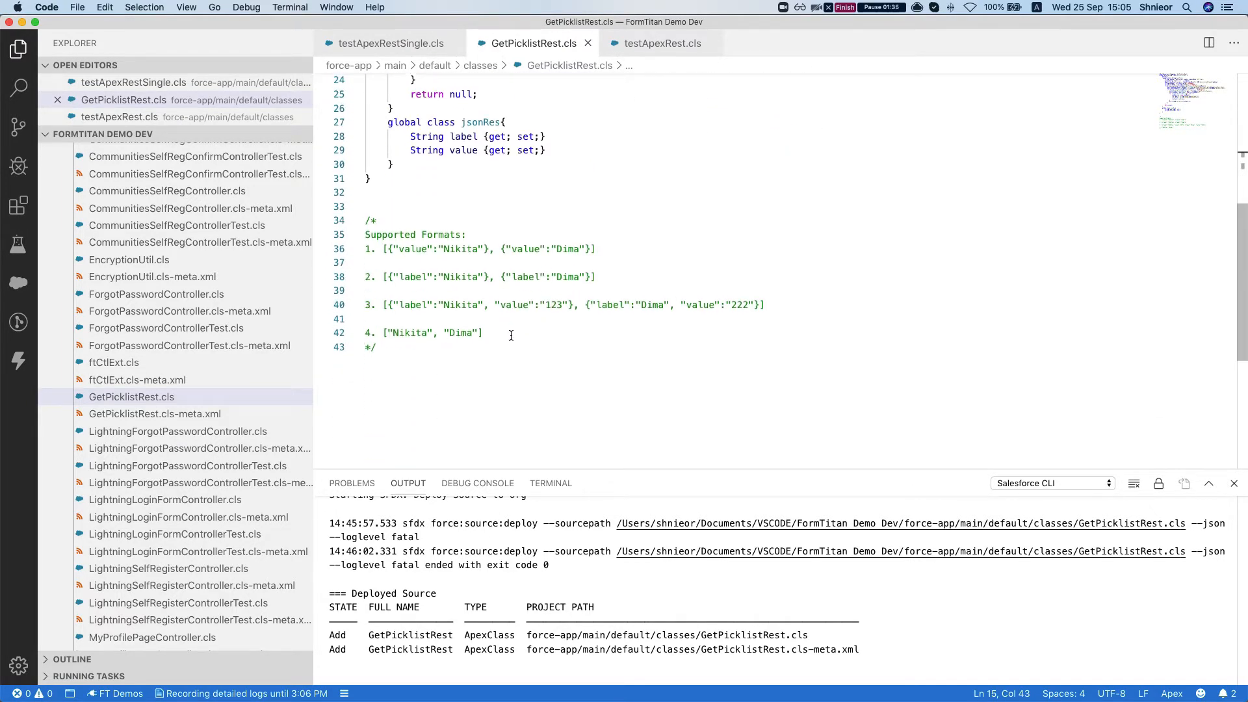
left_click(401, 250)
double_click(414, 250)
double_click(462, 249)
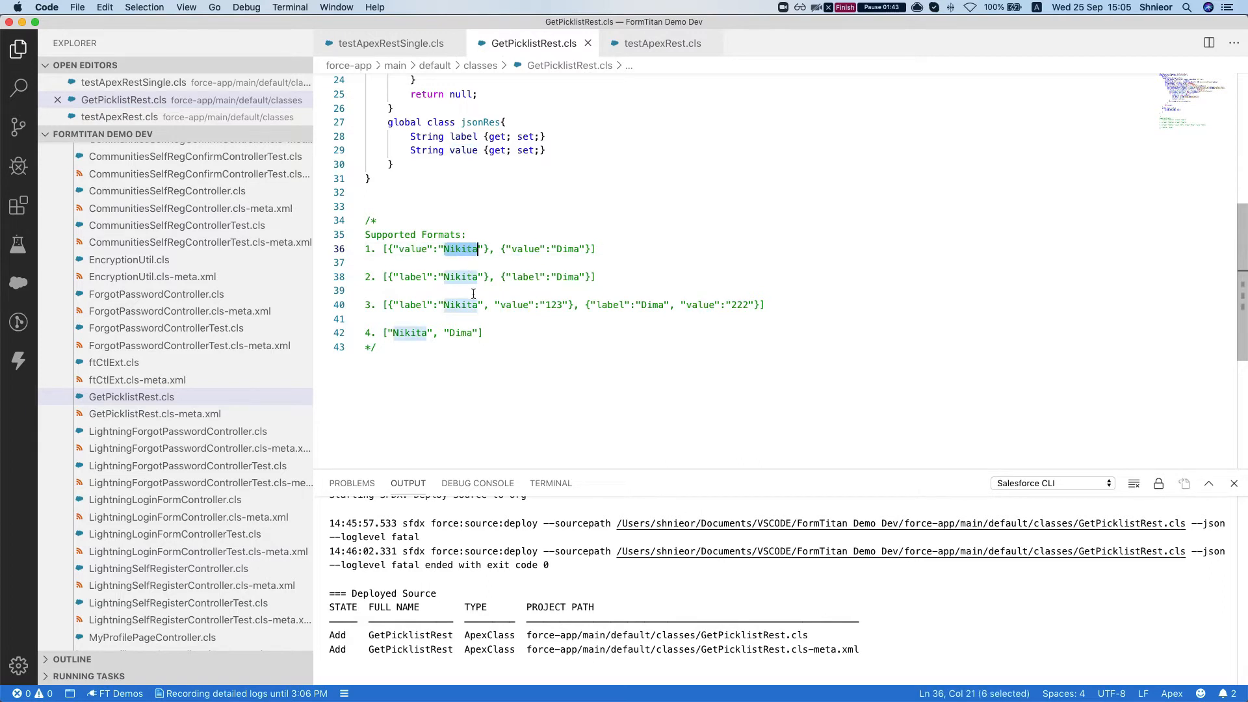
left_click(384, 290)
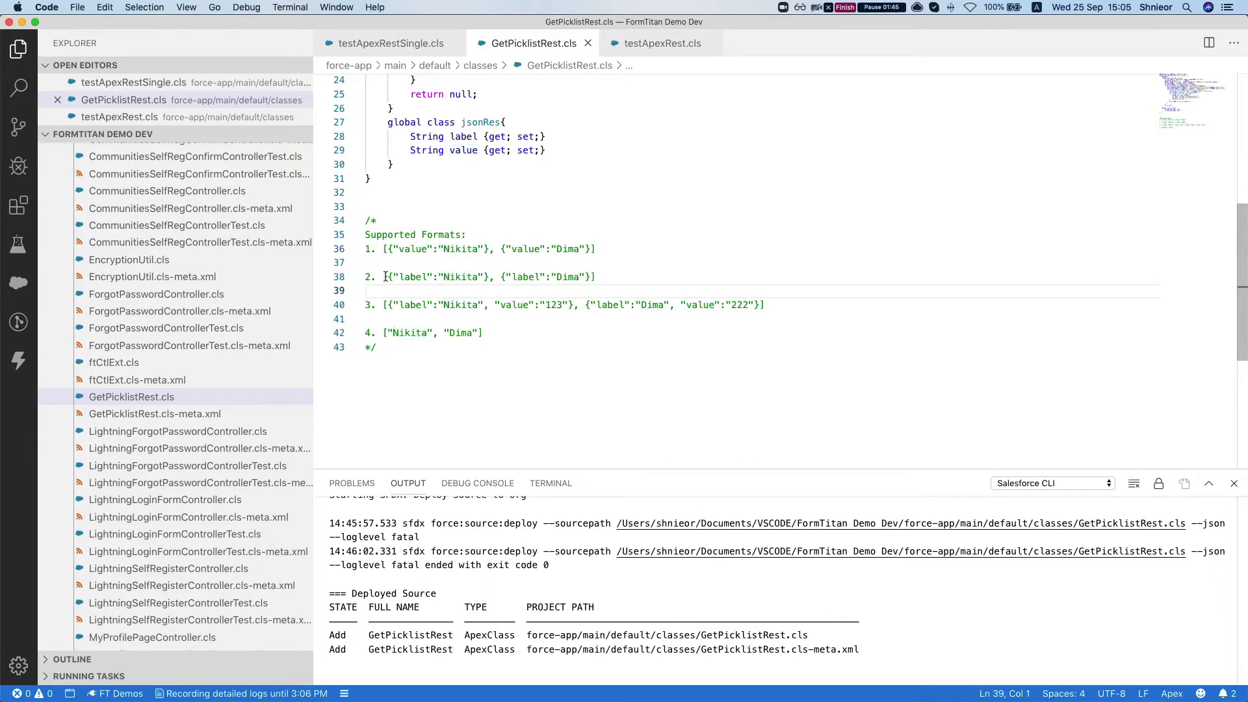
left_click(409, 277)
left_click(449, 277)
scroll(414, 327, "down", 2)
scroll(414, 327, "up", 2)
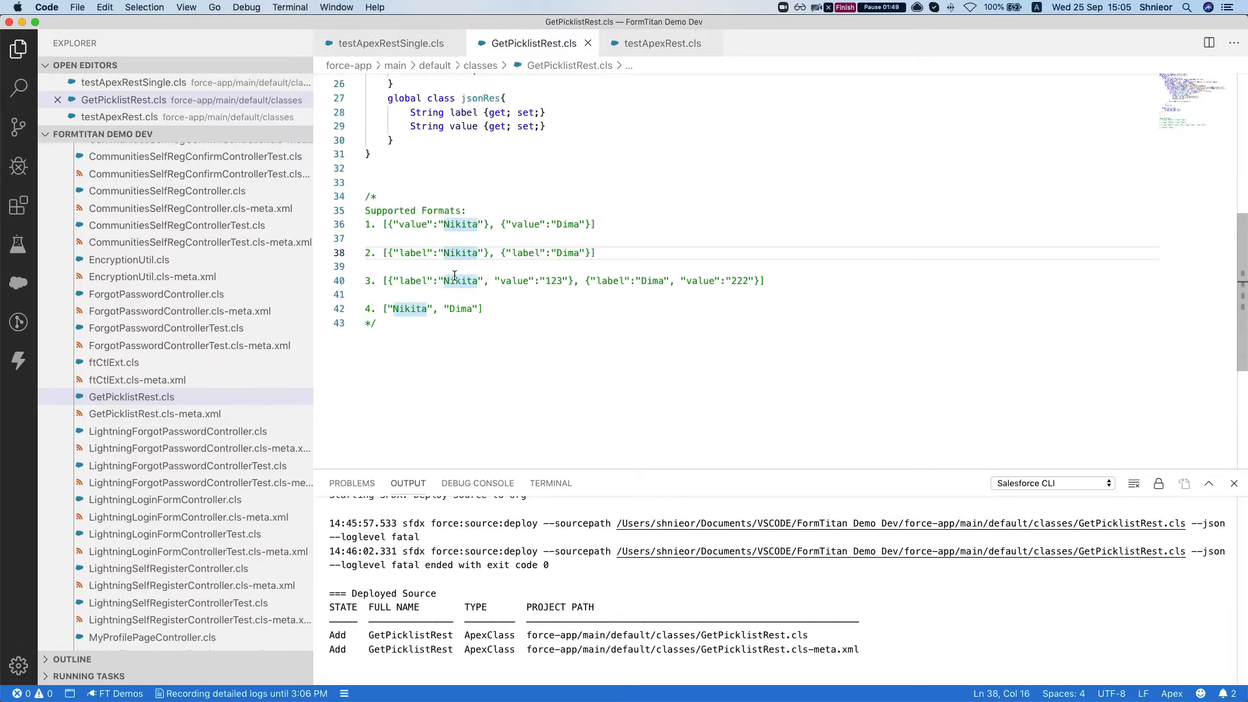
left_click_drag(398, 281, 598, 282)
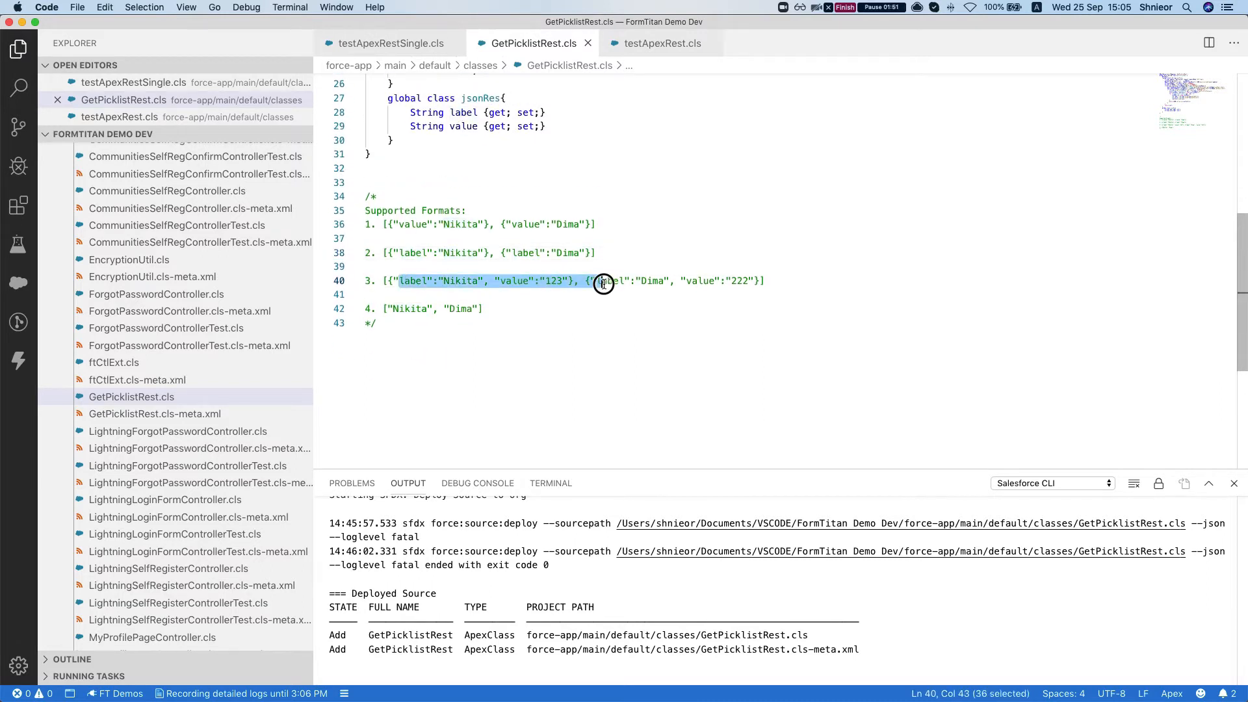
left_click_drag(791, 282, 364, 287)
left_click_drag(514, 309, 381, 307)
left_click(409, 296)
- Examine how GetPicklistRest.cls reads objName and fieldName, fills the jsonRes label and value, and returns the serialized list
scroll(416, 296, "up", 10)
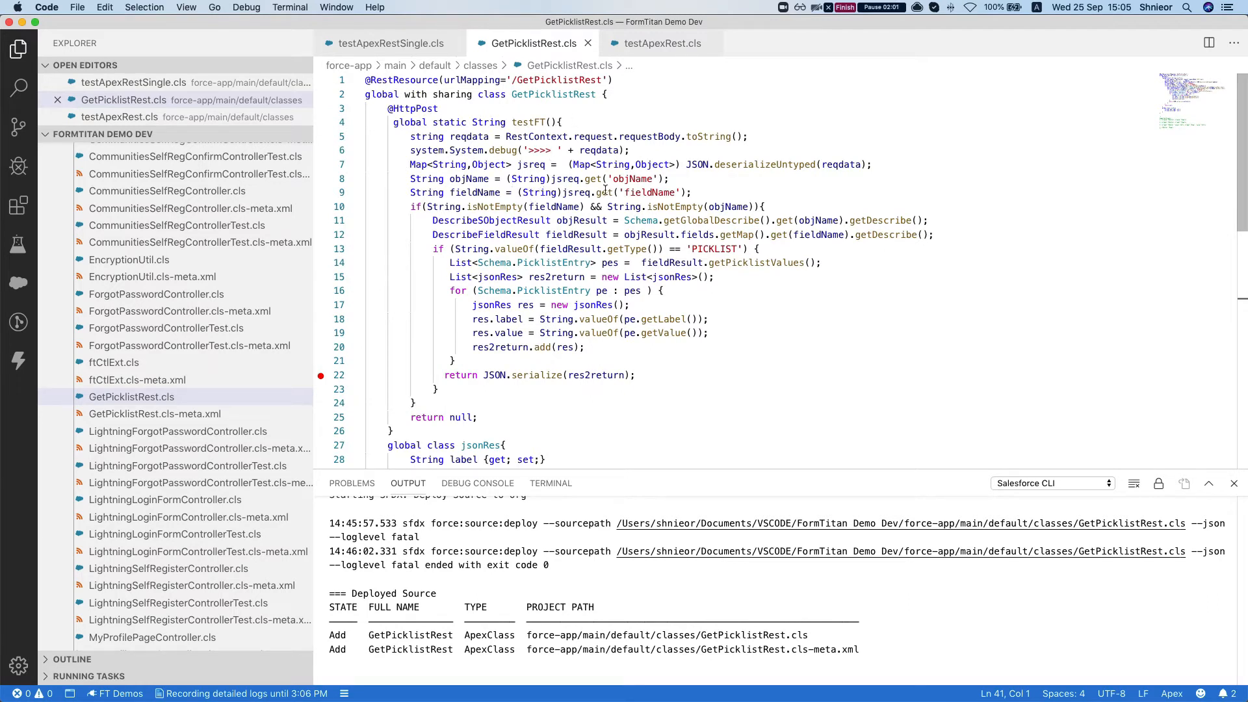
double_click(626, 178)
double_click(653, 193)
scroll(653, 169, "down", 2)
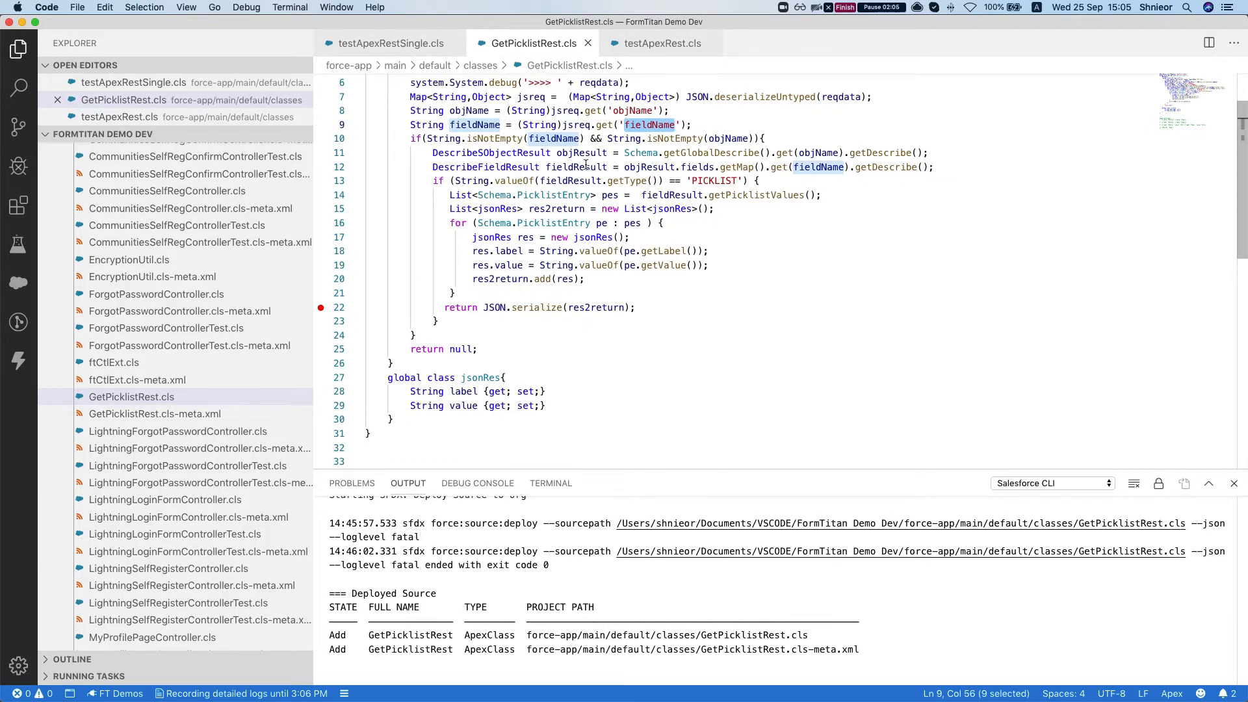
scroll(608, 195, "down", 1)
left_click(564, 217)
scroll(587, 224, "down", 1)
left_click(500, 230)
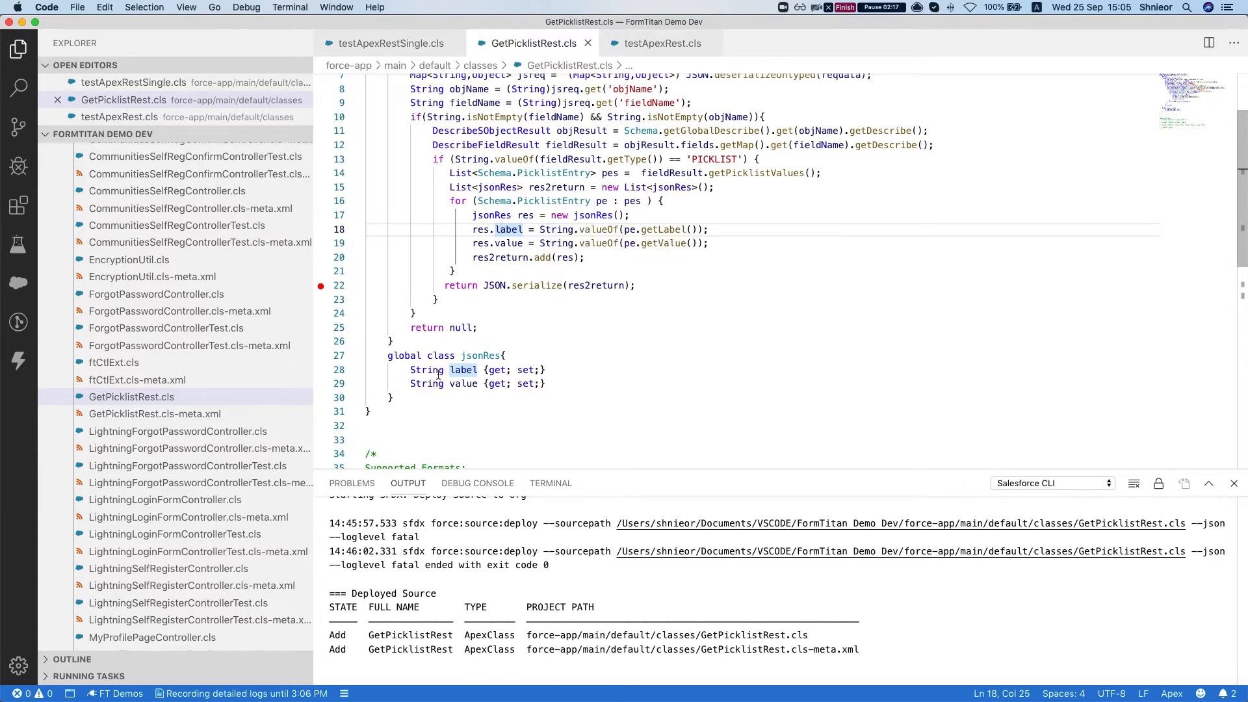
left_click(449, 370)
left_click(471, 385)
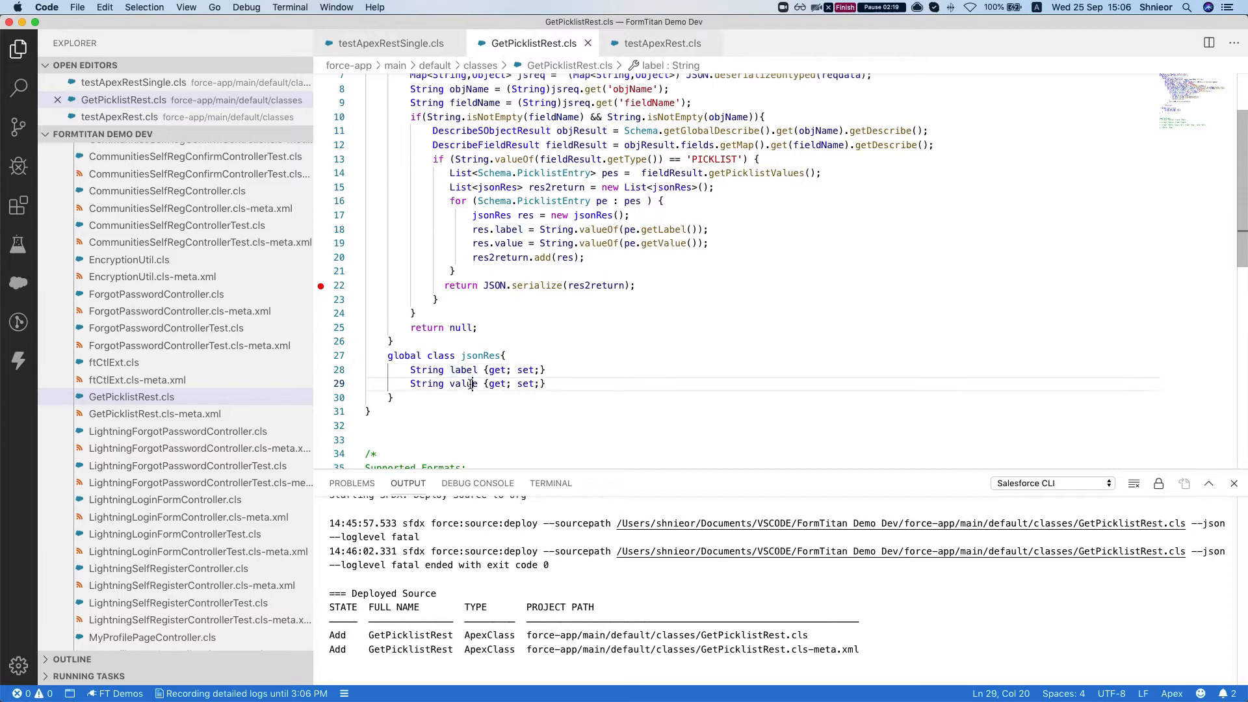
double_click(532, 286)
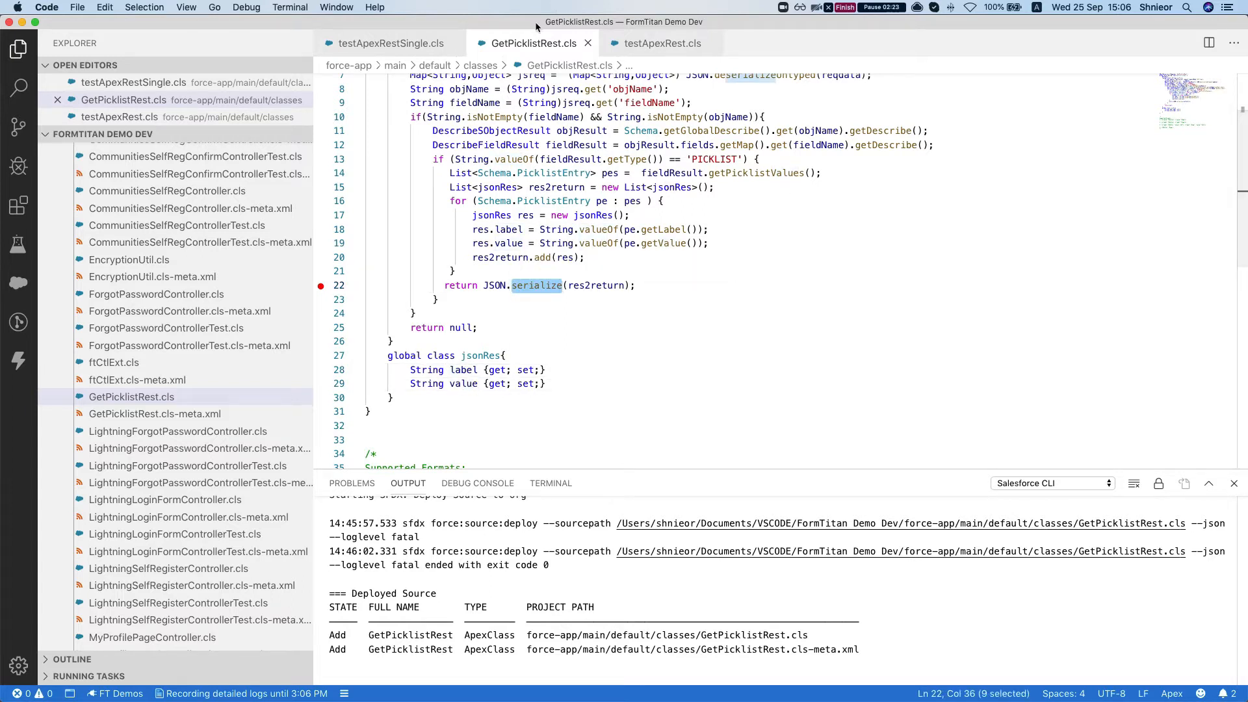
- Switch back to the form builder in Chrome and add a ListButton element below the Checkbox Dynamic field
left_click_drag(536, 27, 1247, 72)
left_click(468, 186)
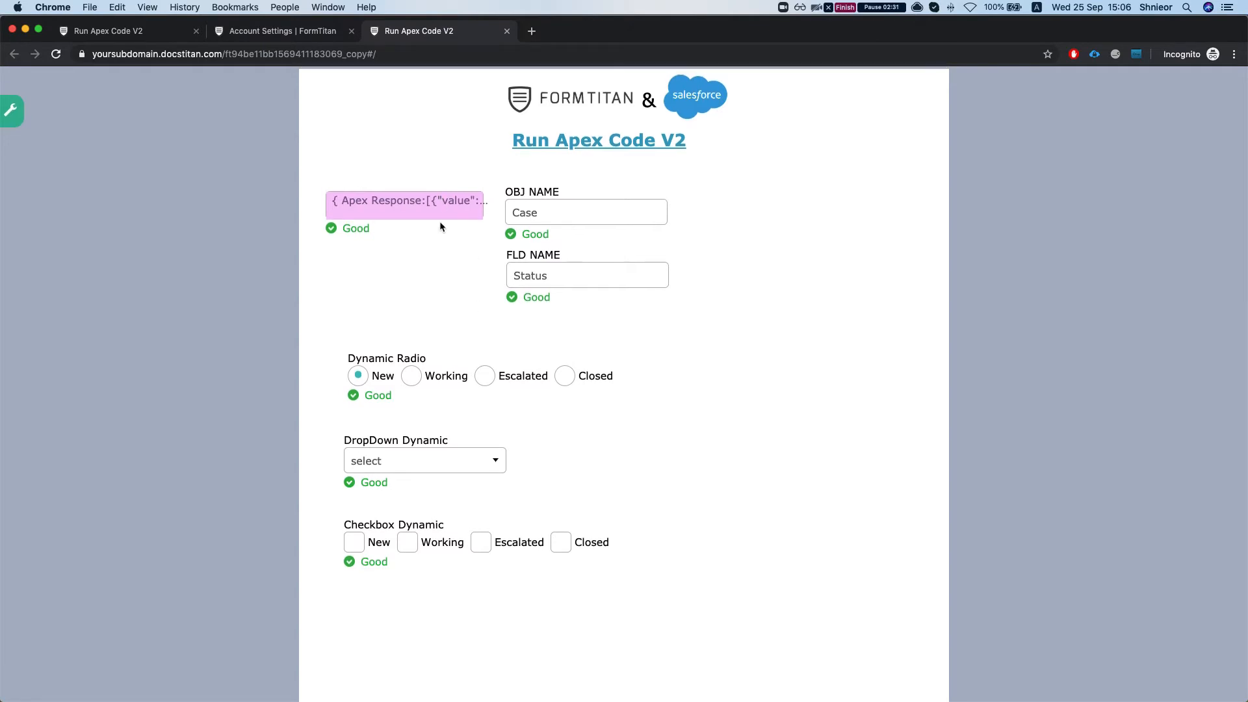
left_click(282, 38)
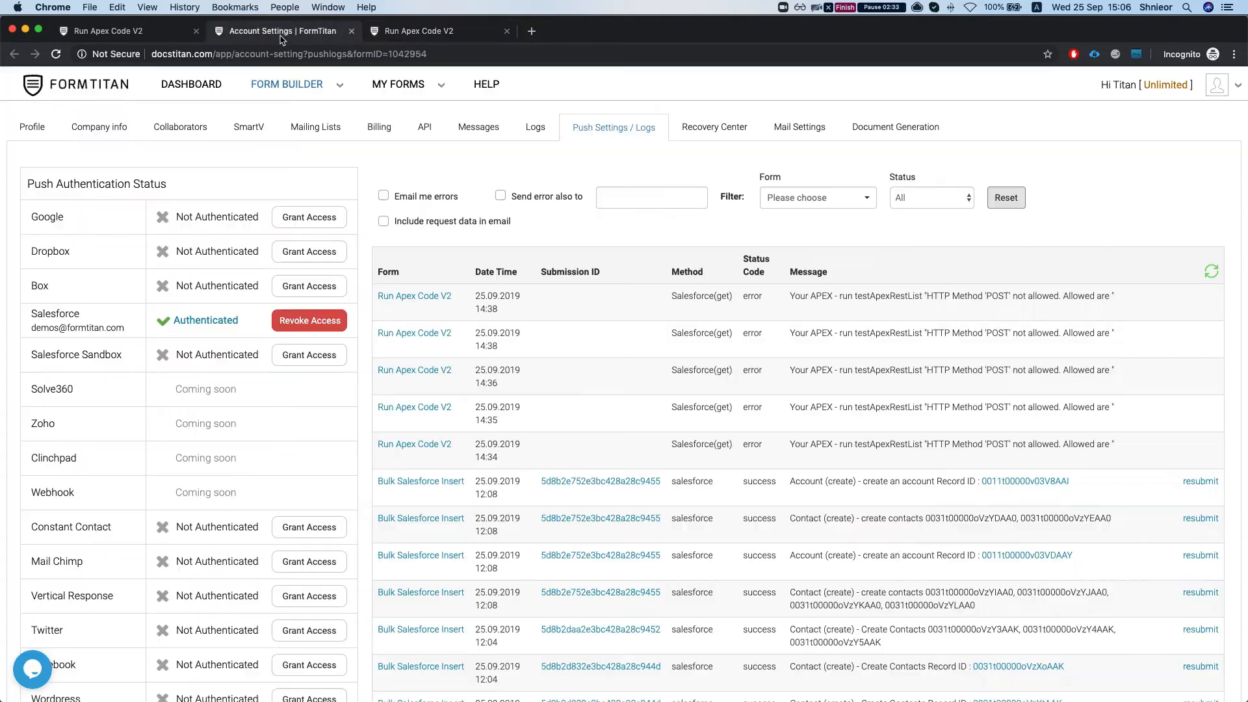
left_click(73, 33)
left_click(462, 320)
scroll(441, 610, "down", 2)
left_click_drag(62, 240, 366, 566)
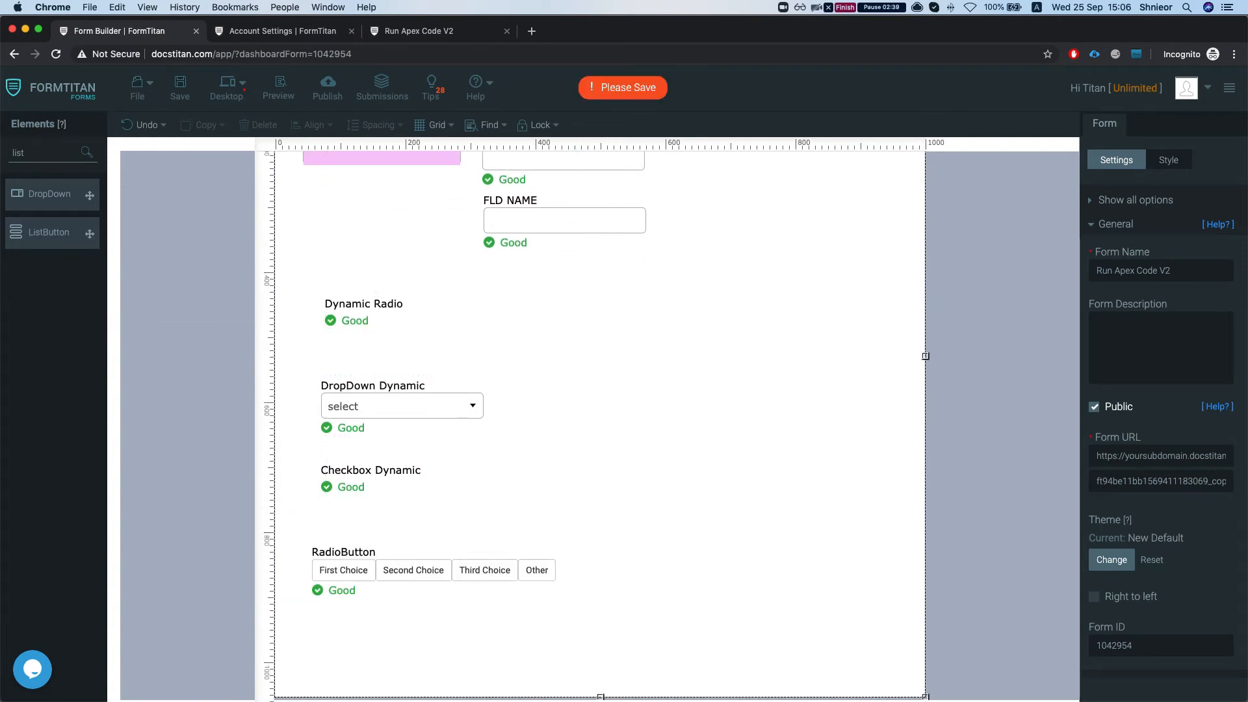
- Set the label of the new button-style radio field to "RadioButton Dynamic"
double_click(1152, 250)
left_click(1166, 242)
type("Synami")
key("BackSpace")
key("BackSpace")
key("BackSpace")
key("BackSpace")
type("Dynamic")
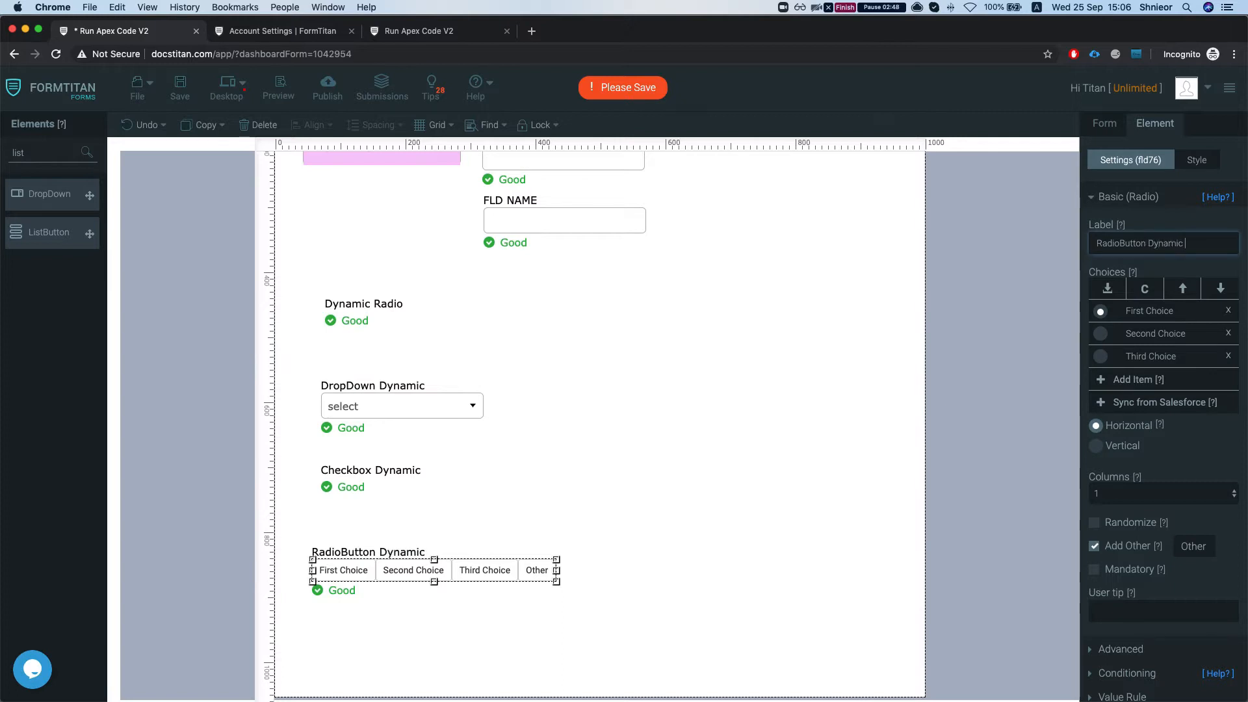
- Remove all default choices from the RadioButton Dynamic field and disable its Add Other option
left_click(1229, 310)
left_click(1228, 310)
left_click(1228, 311)
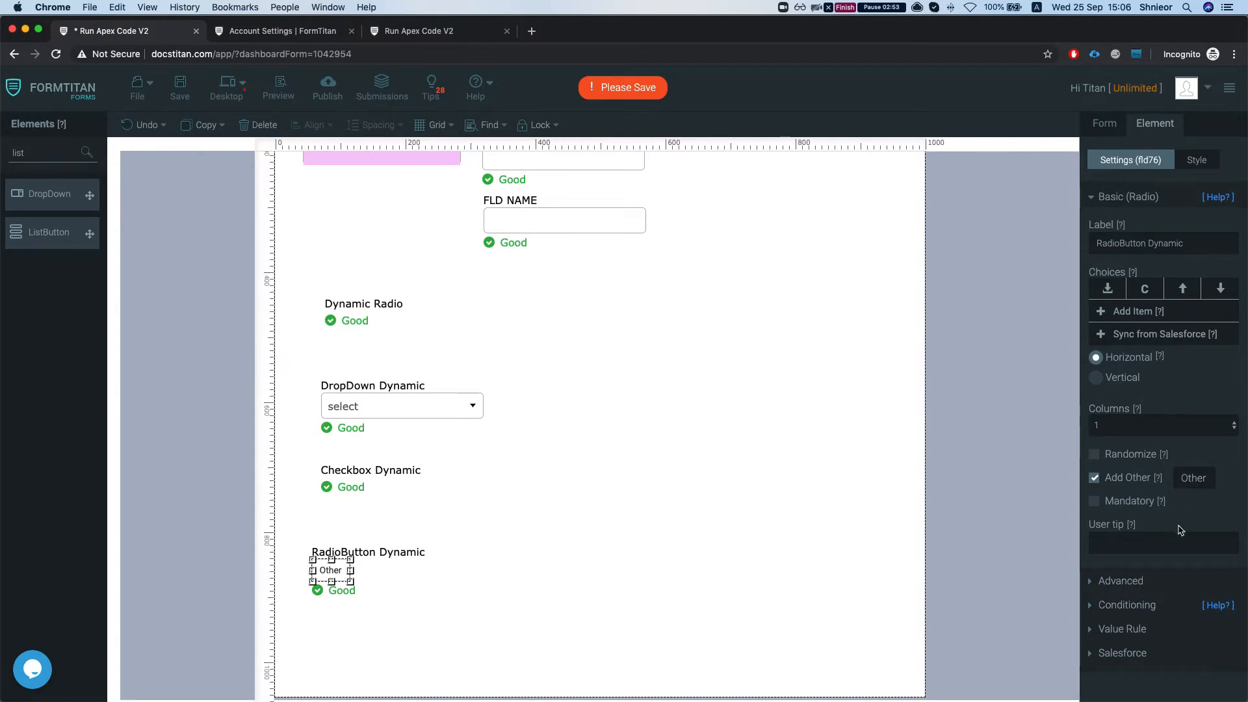
left_click(1096, 480)
- Open the results configuration of Rule #1 in the Apex Response hidden field's conditions
scroll(553, 481, "up", 3)
left_click(427, 286)
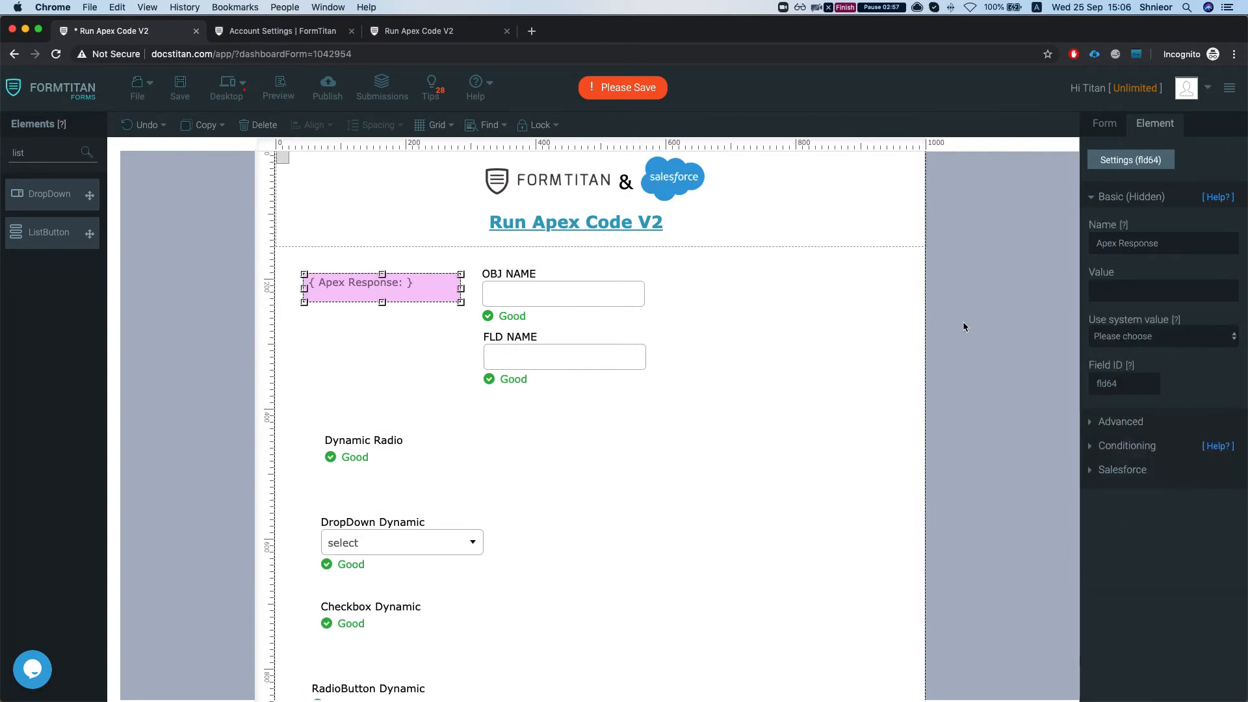
left_click(1135, 450)
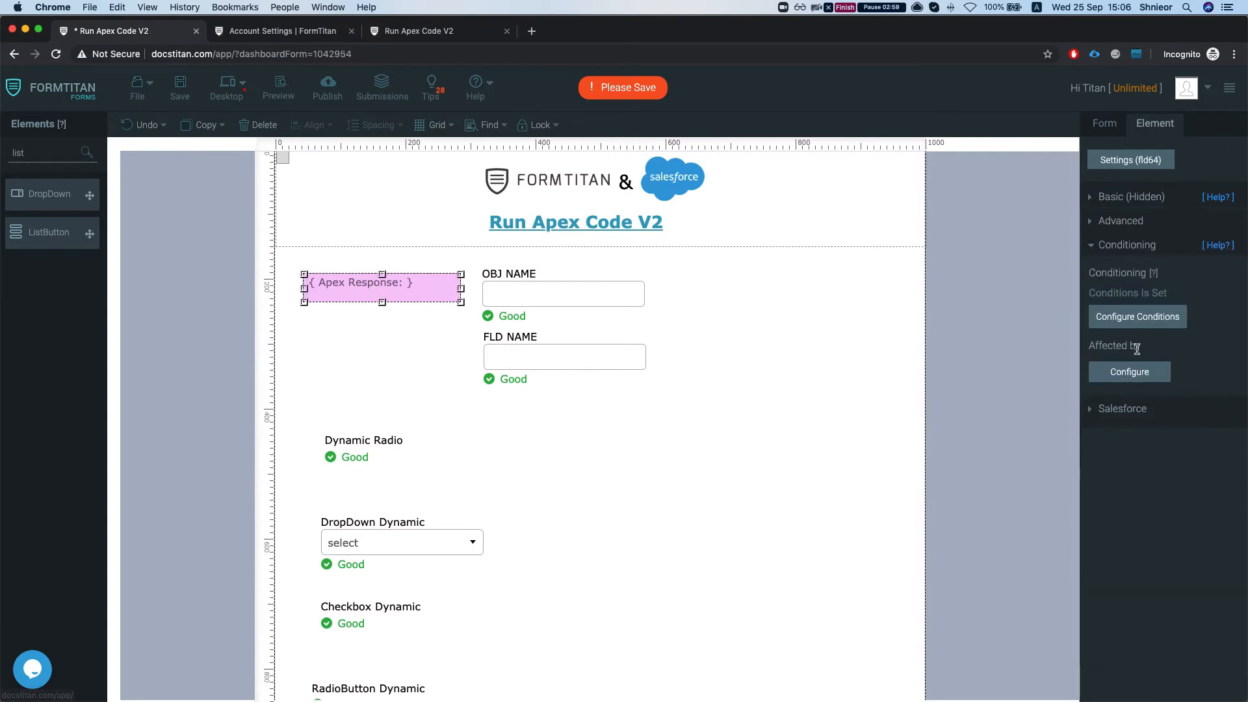
left_click(1137, 316)
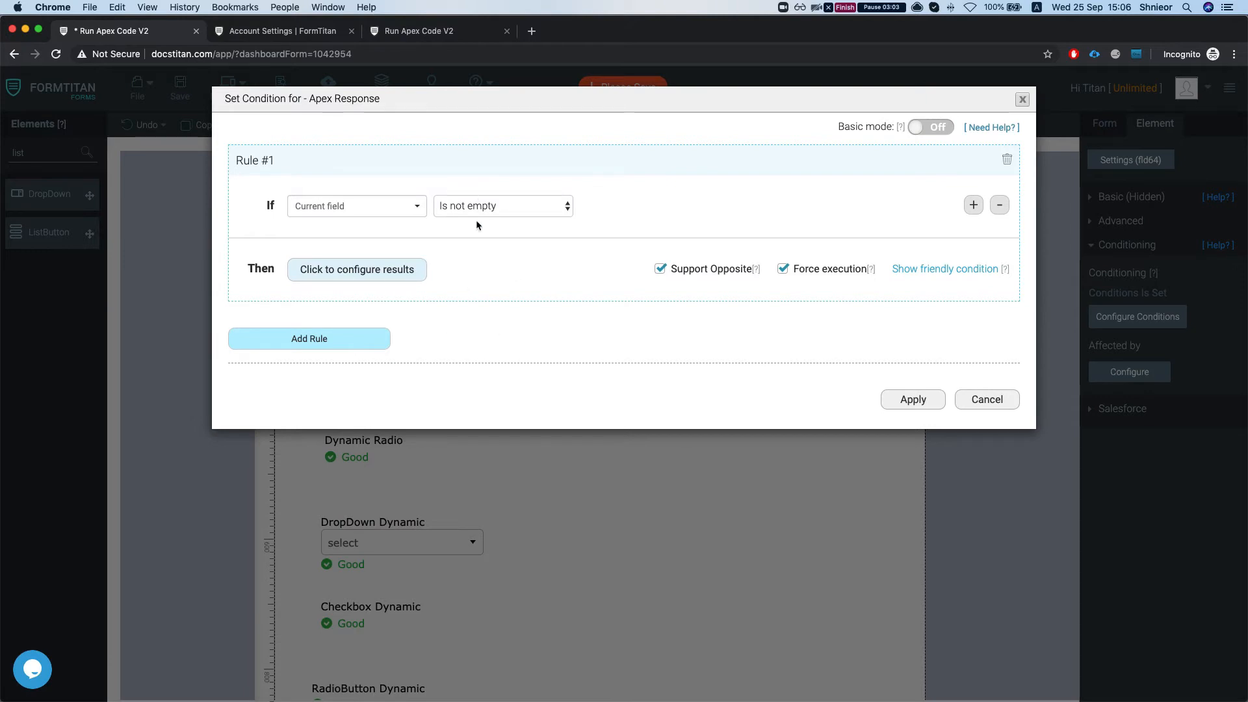
left_click(384, 267)
- Filter the field options by "dynamic", set RadioButton Dynamic to Set Items from Apex Response, and apply the rule
scroll(511, 381, "down", 4)
scroll(511, 381, "up", 3)
left_click(415, 140)
type("dynamic")
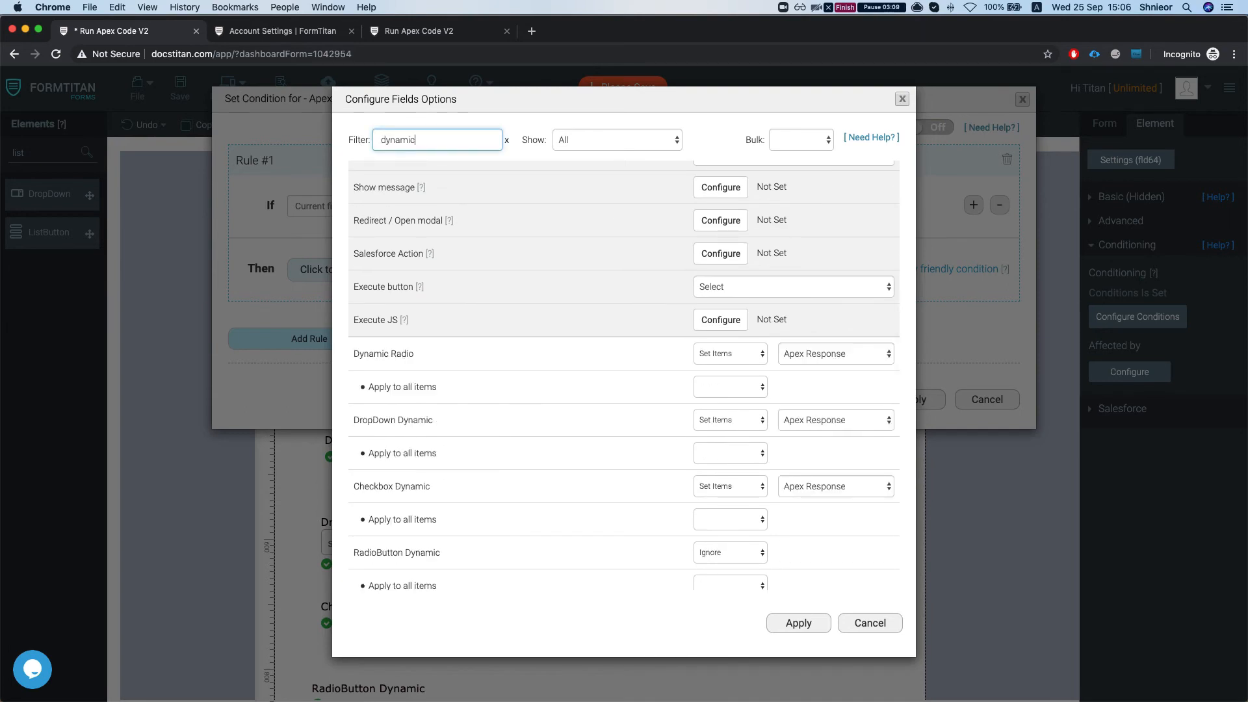
scroll(454, 388, "down", 1)
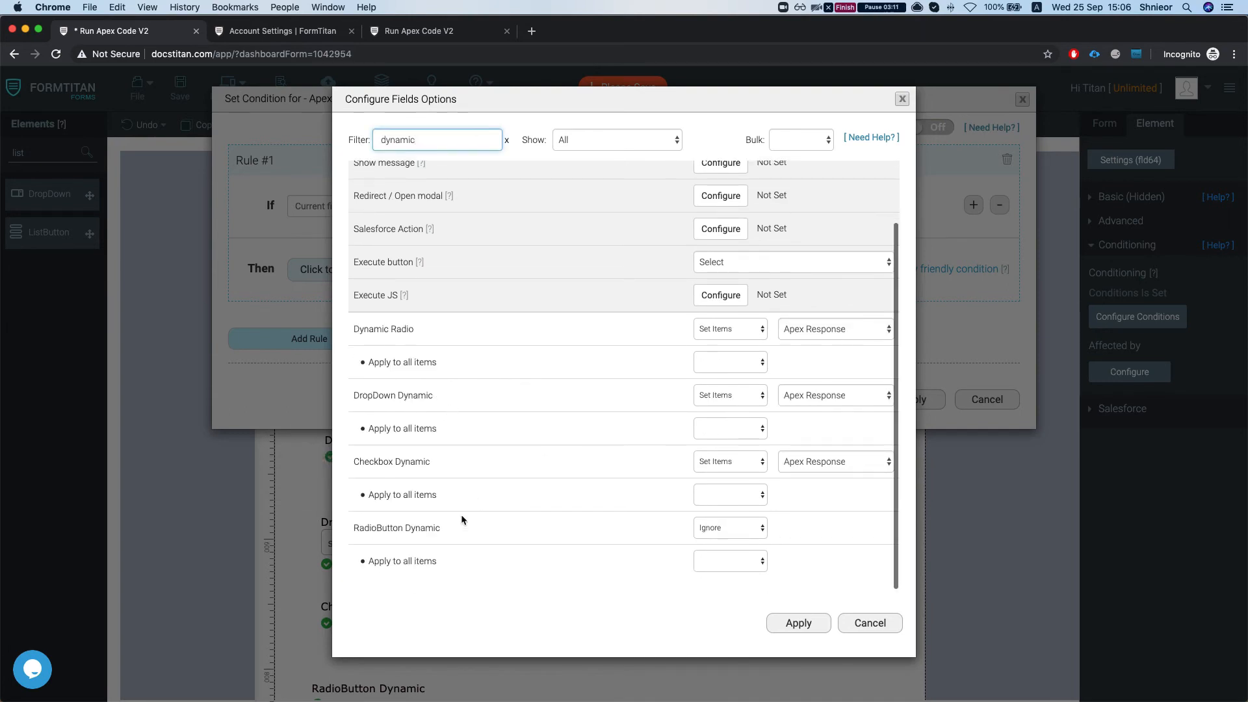
left_click(745, 529)
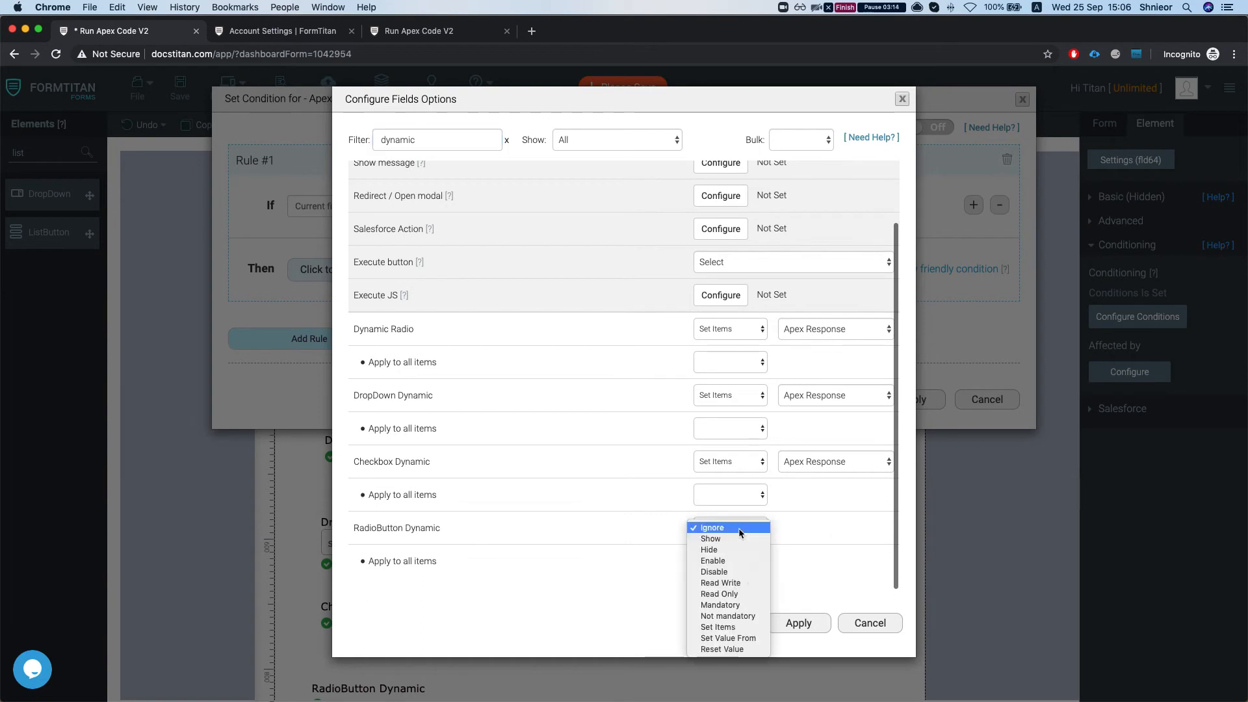
left_click(742, 627)
left_click(825, 528)
left_click(806, 540)
left_click(798, 619)
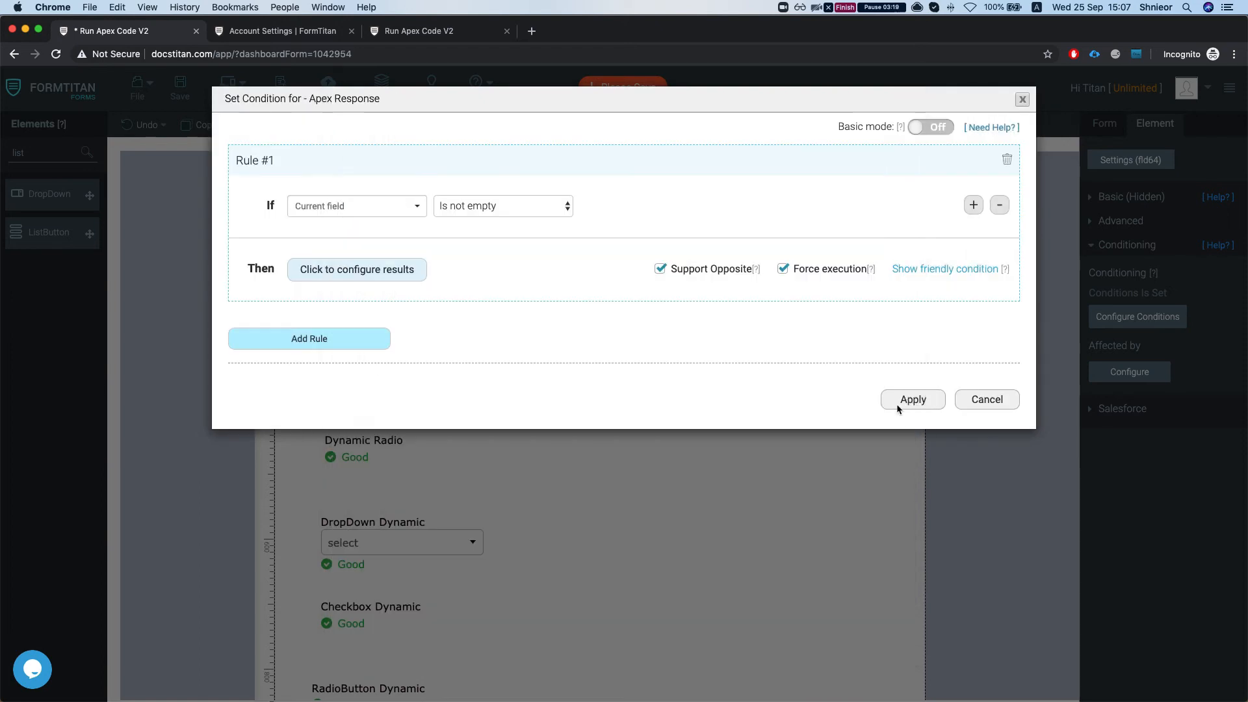
left_click(909, 401)
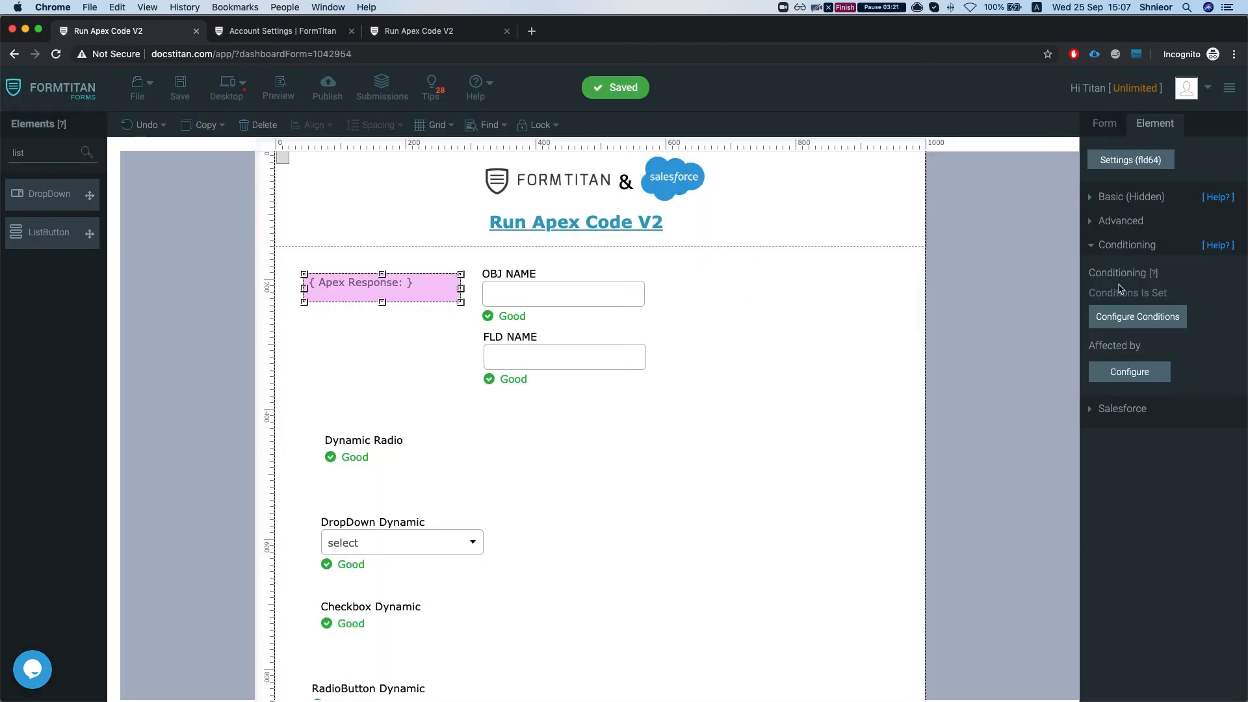
- Open the "run testApexRestList" entry in the form's Get From Salesforce integration and review its Apex class name
left_click(1114, 245)
left_click(1131, 223)
left_click(1135, 234)
left_click(1108, 123)
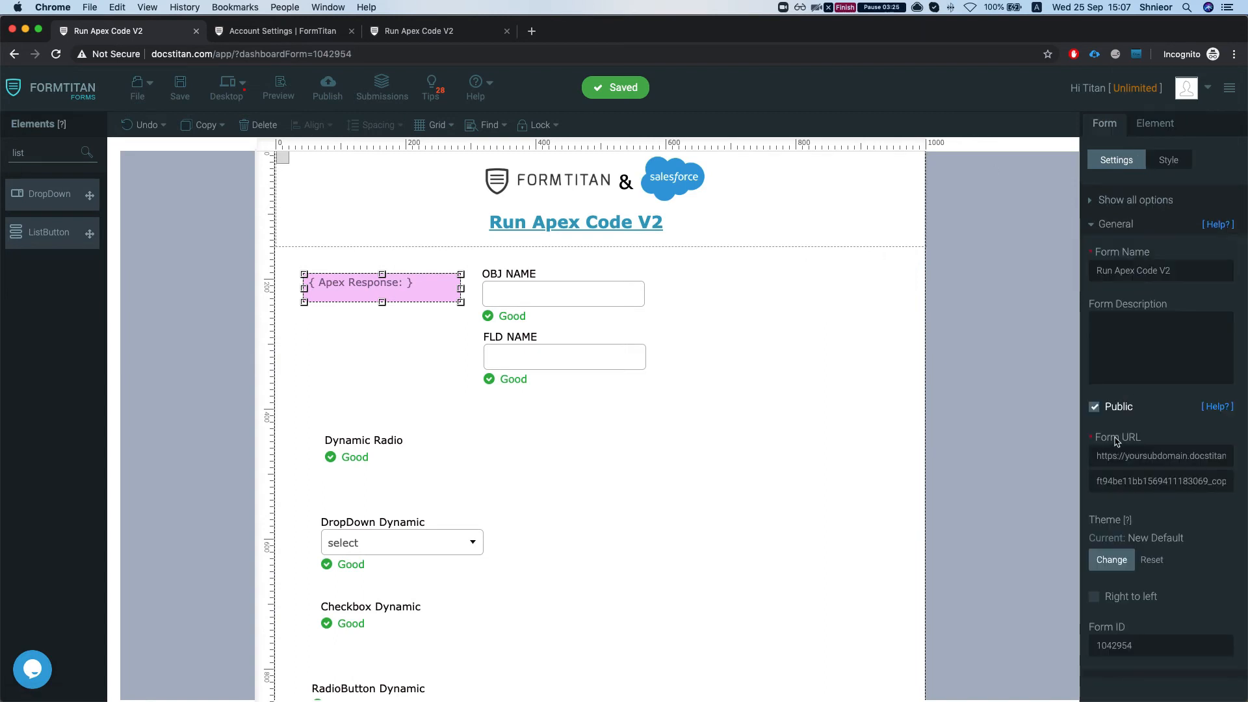
left_click(1131, 225)
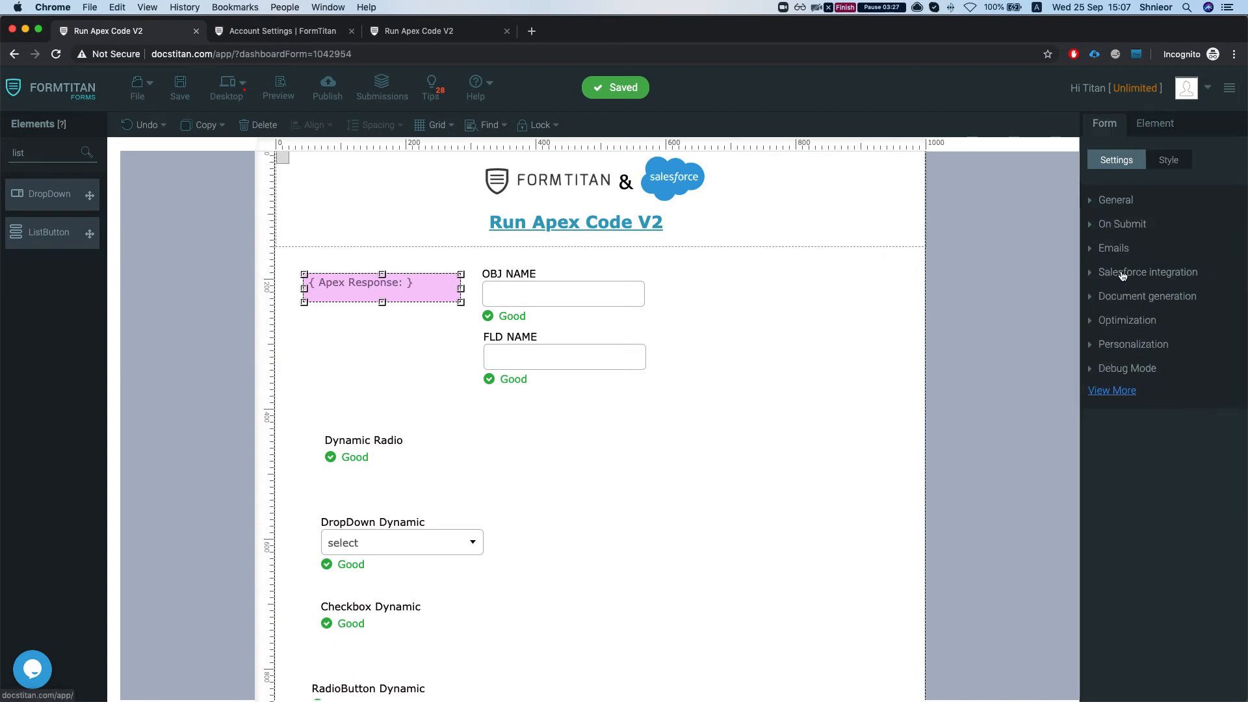
left_click(1123, 273)
left_click(1121, 388)
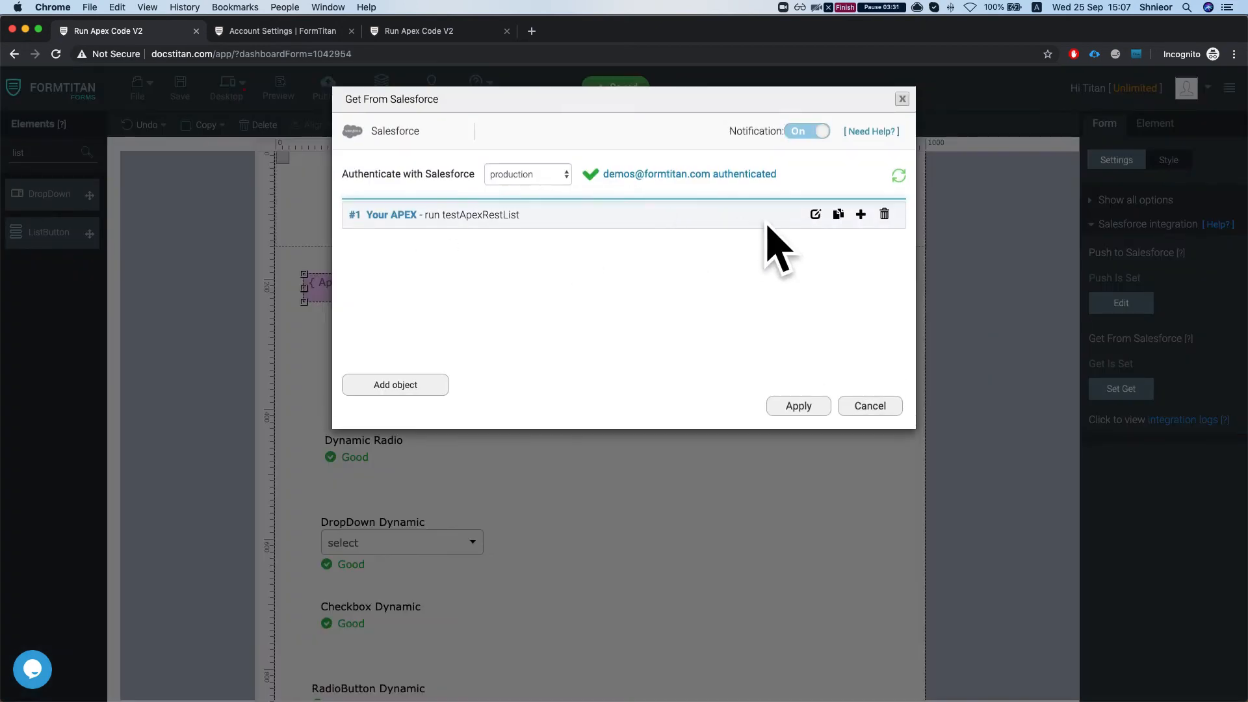
left_click(815, 215)
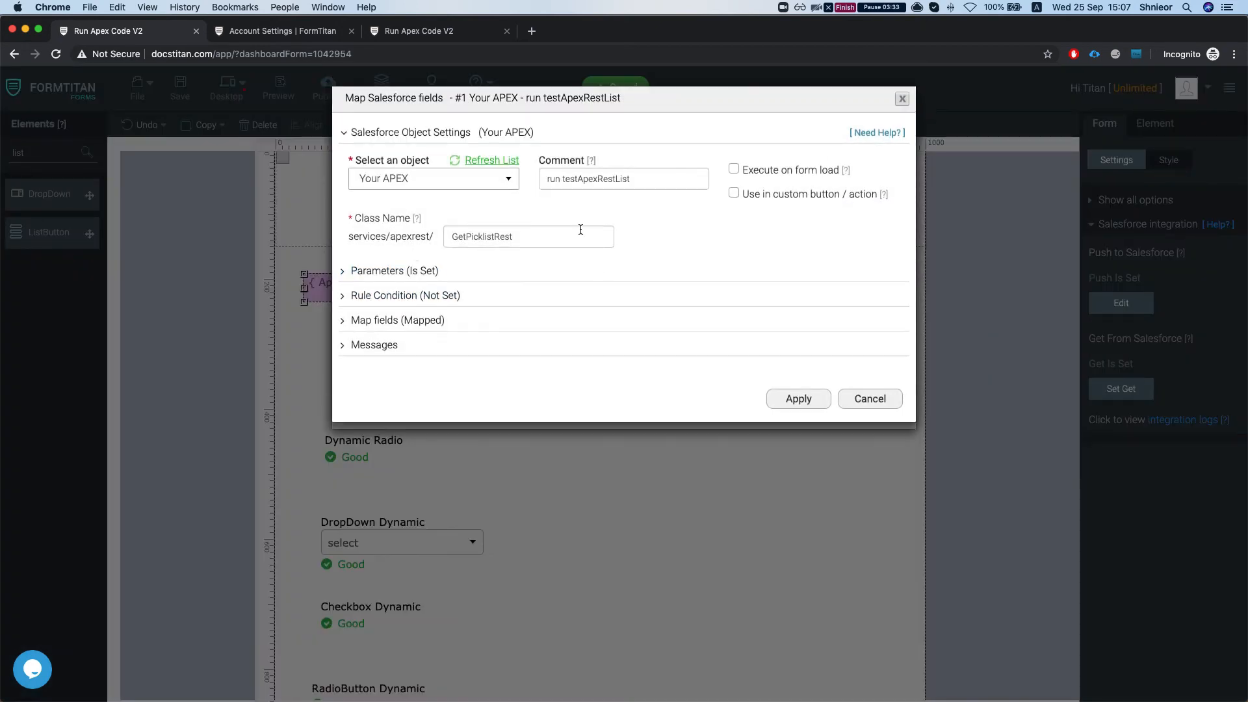
double_click(467, 242)
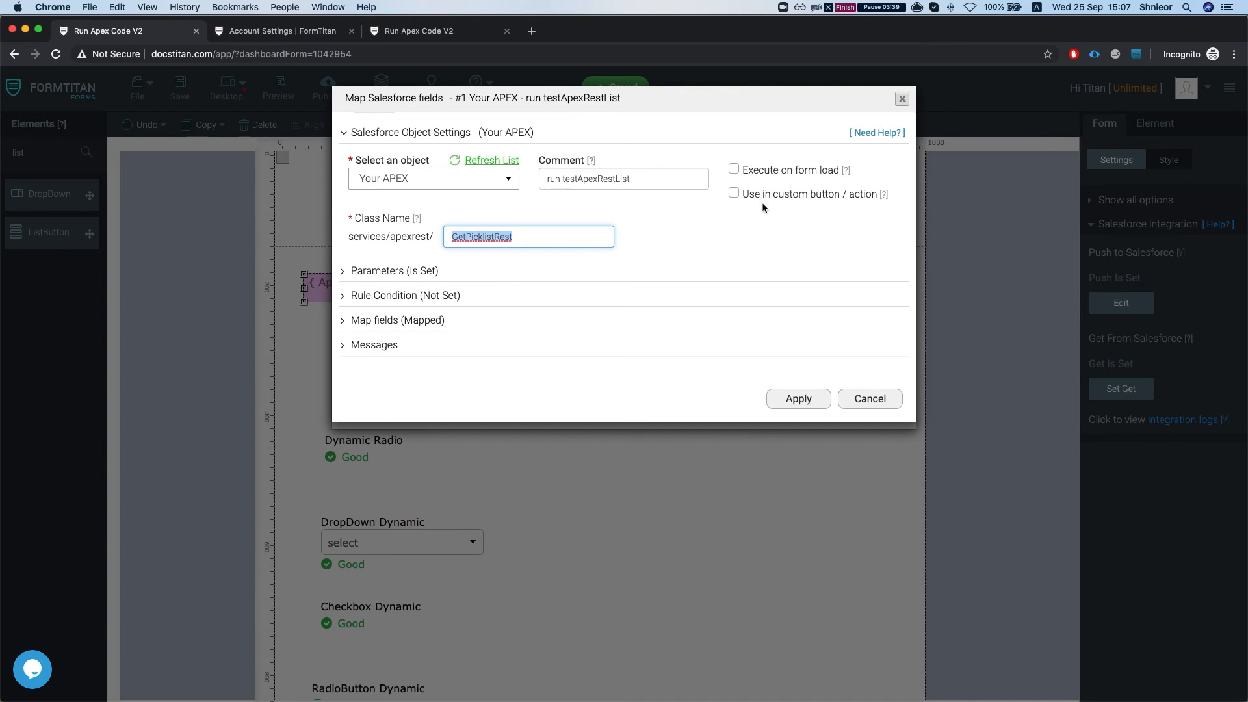
- Review the parameter names assigned to the OBJ NAME and FLD NAME form fields in the Apex call's parameters
left_click(403, 272)
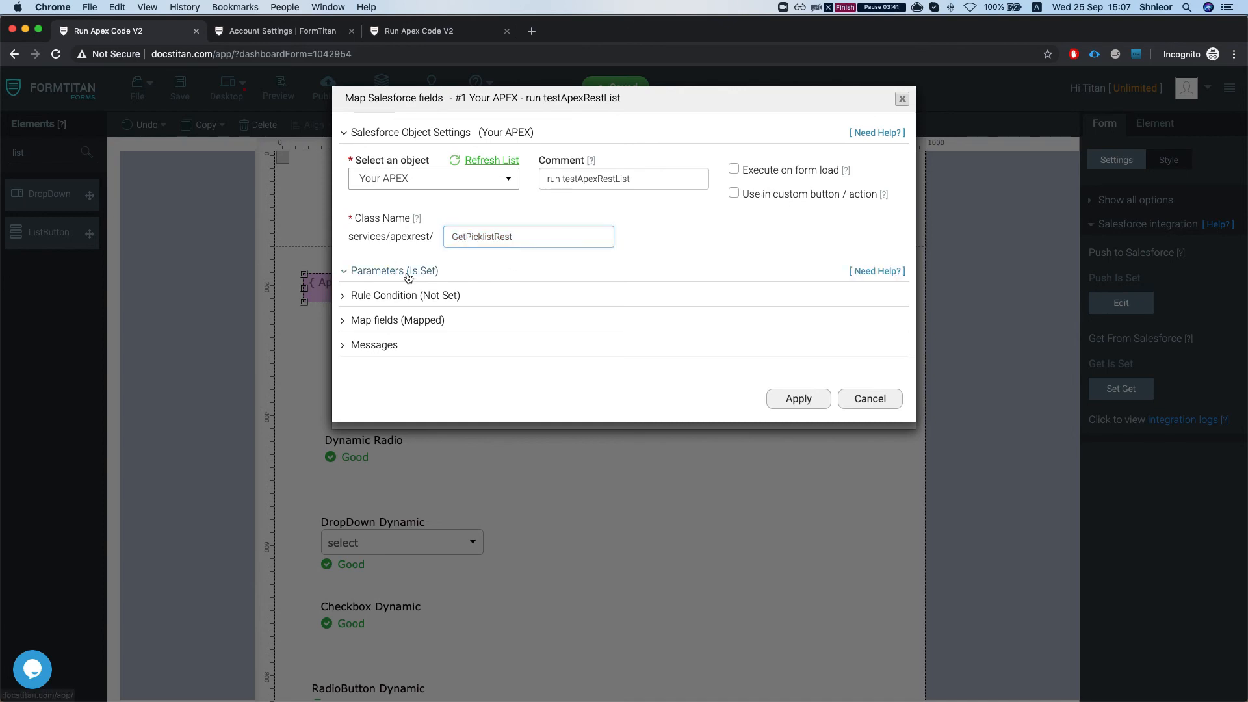
left_click(429, 348)
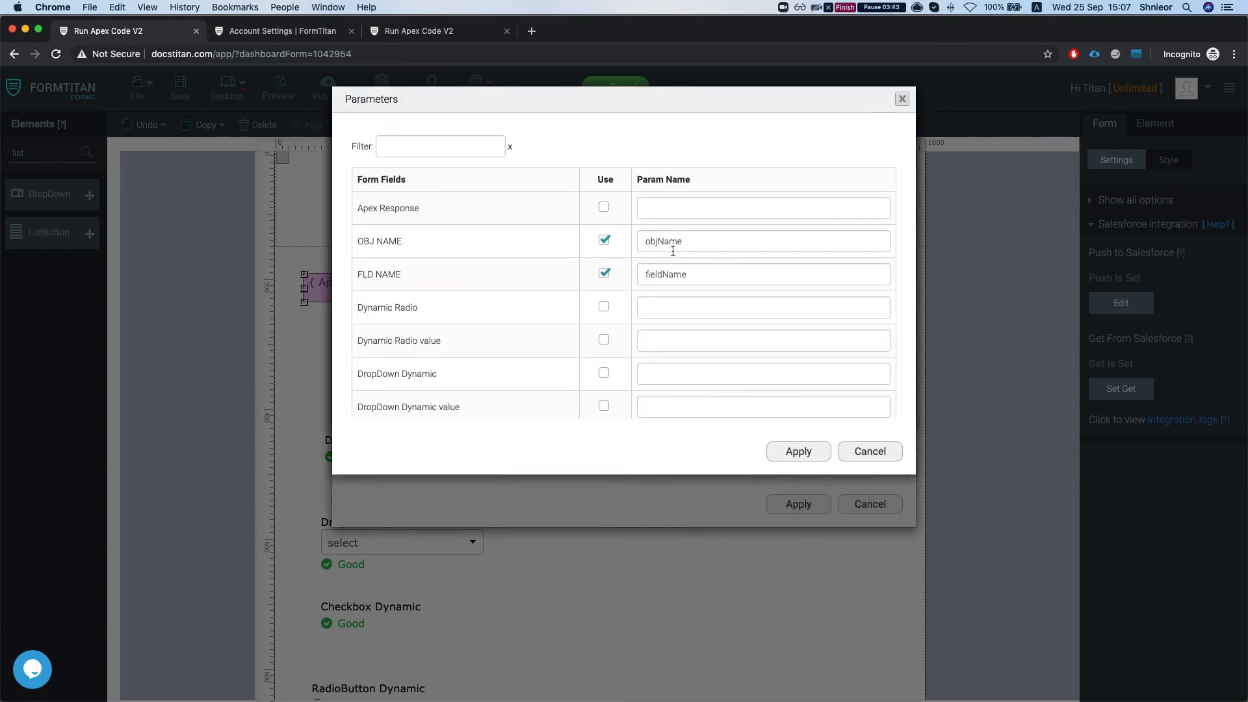
double_click(671, 241)
double_click(670, 274)
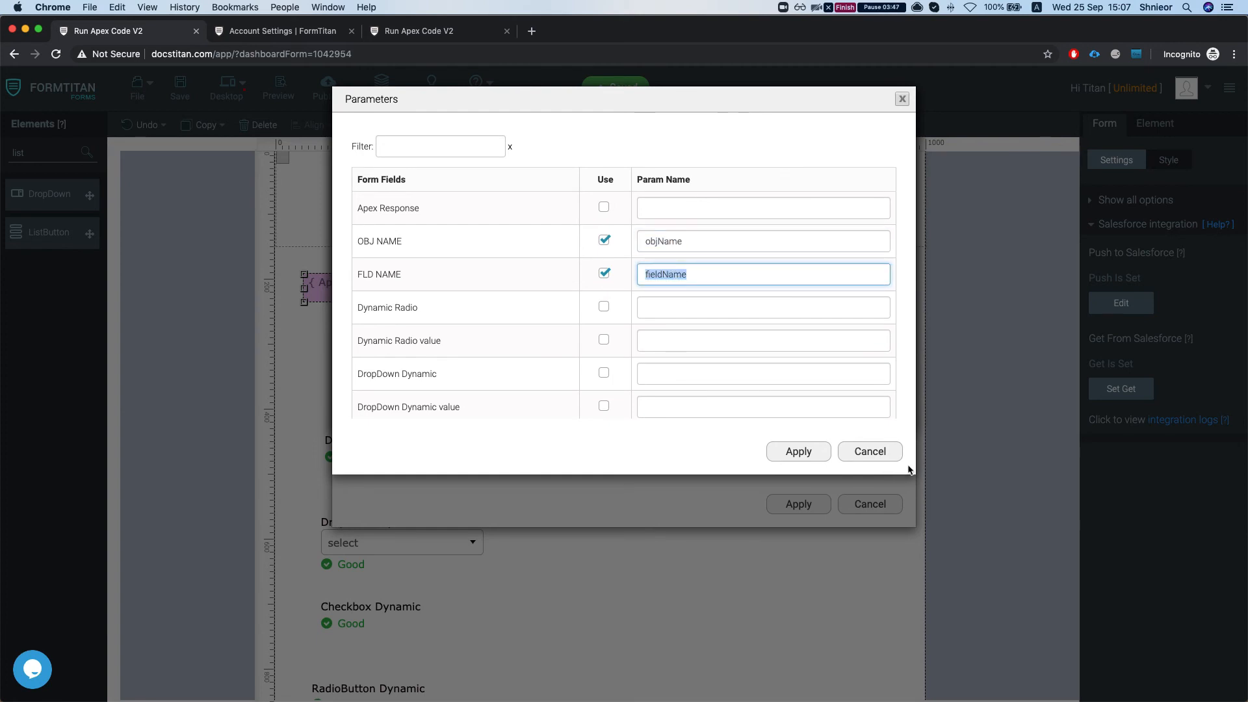
left_click(809, 459)
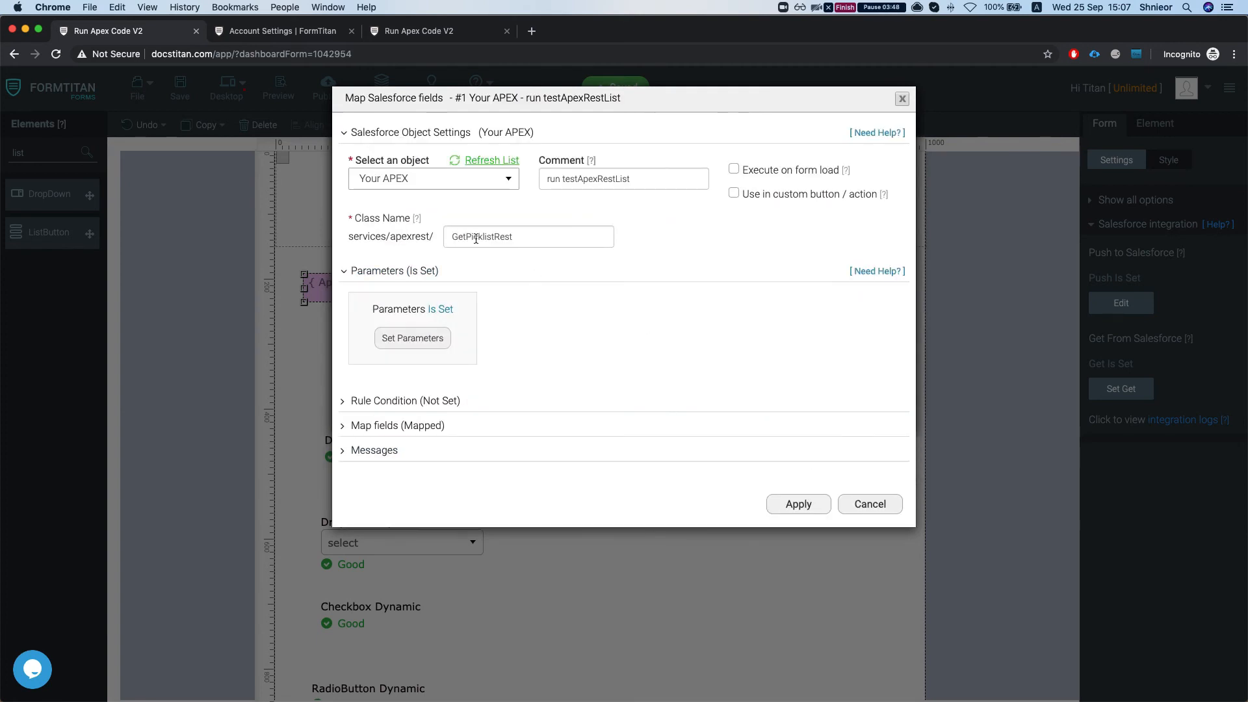
- Show only Mapped Fields in the Salesforce mapping, map the Apex Response field to Value, and apply and finish the mapping
left_click(385, 428)
left_click(412, 490)
scroll(540, 281, "down", 5)
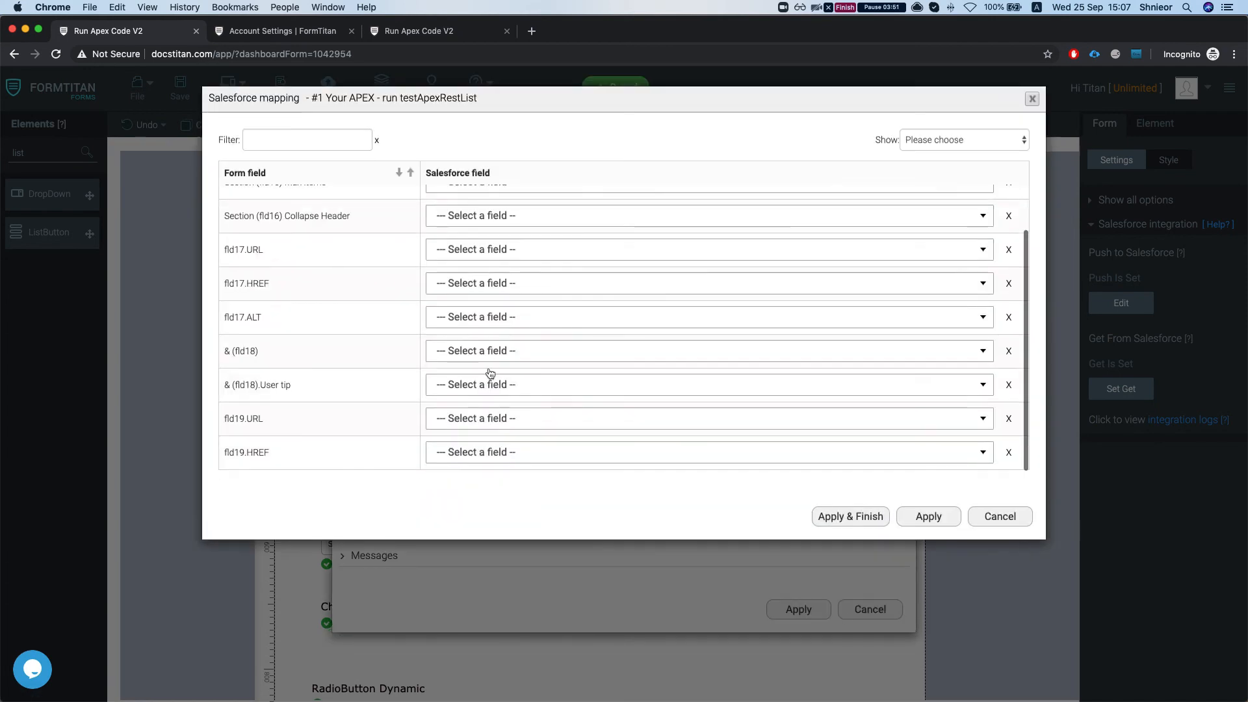
left_click(955, 140)
left_click(936, 162)
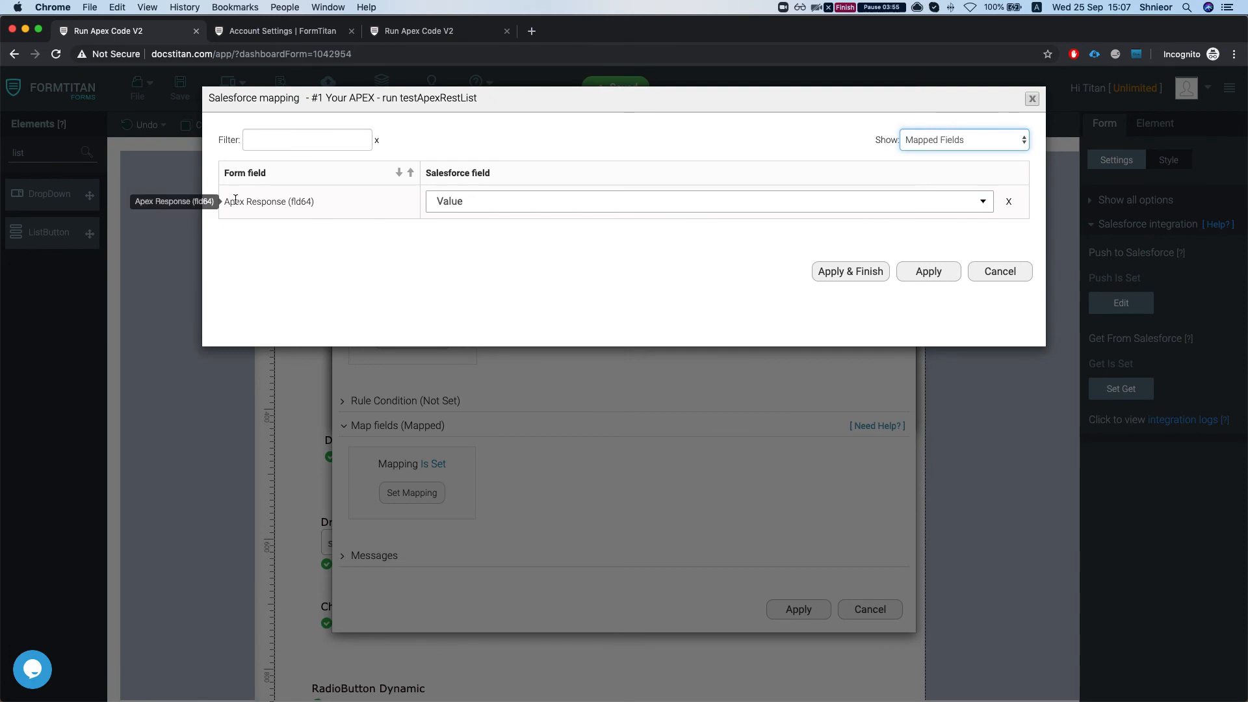
left_click(503, 207)
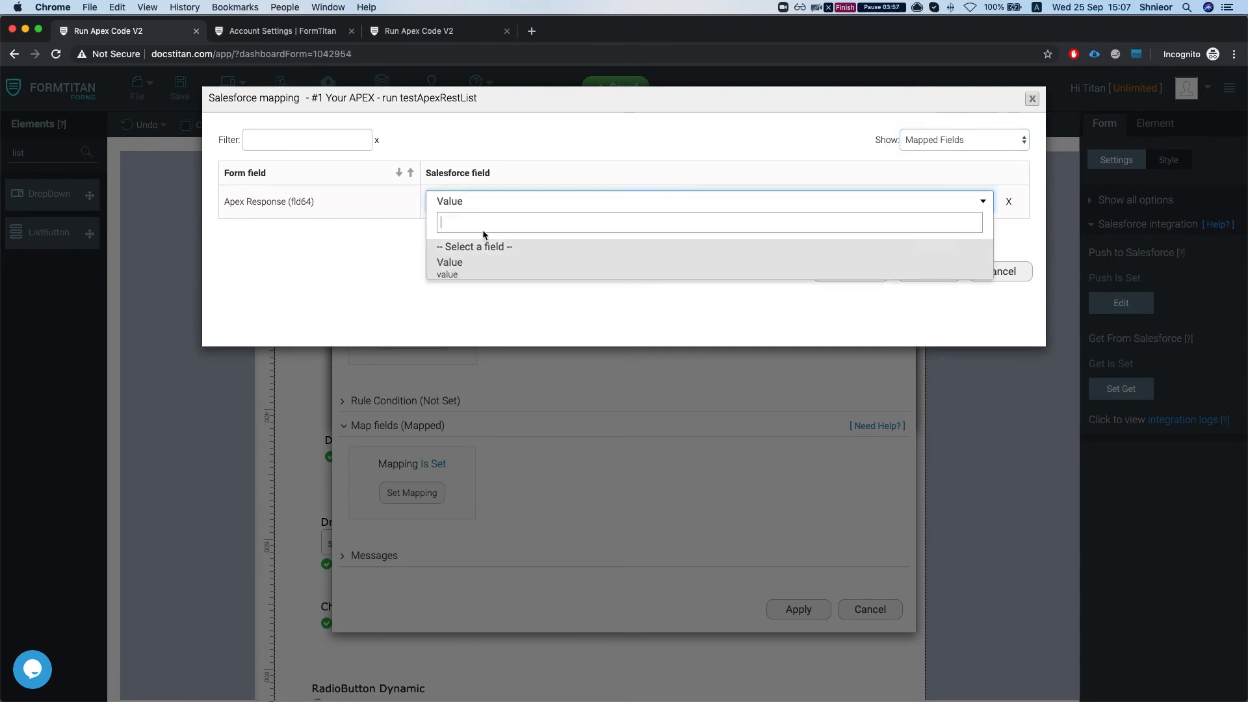
left_click(470, 267)
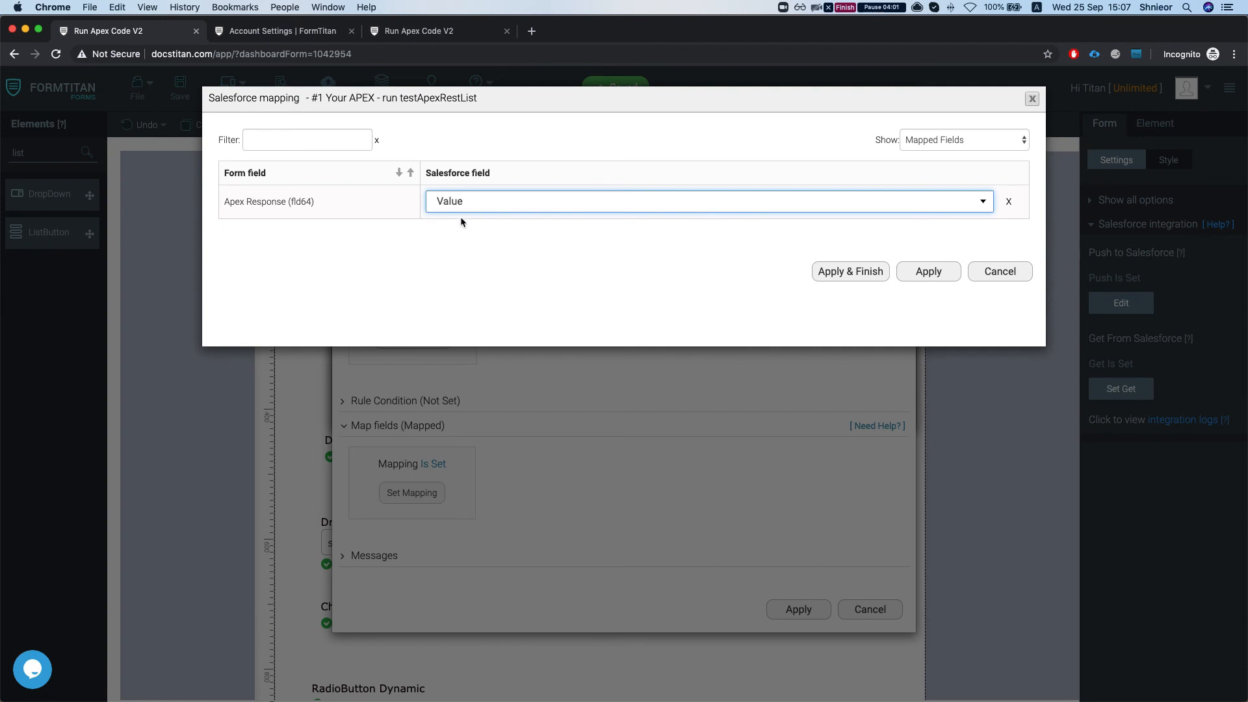
left_click_drag(229, 201, 321, 226)
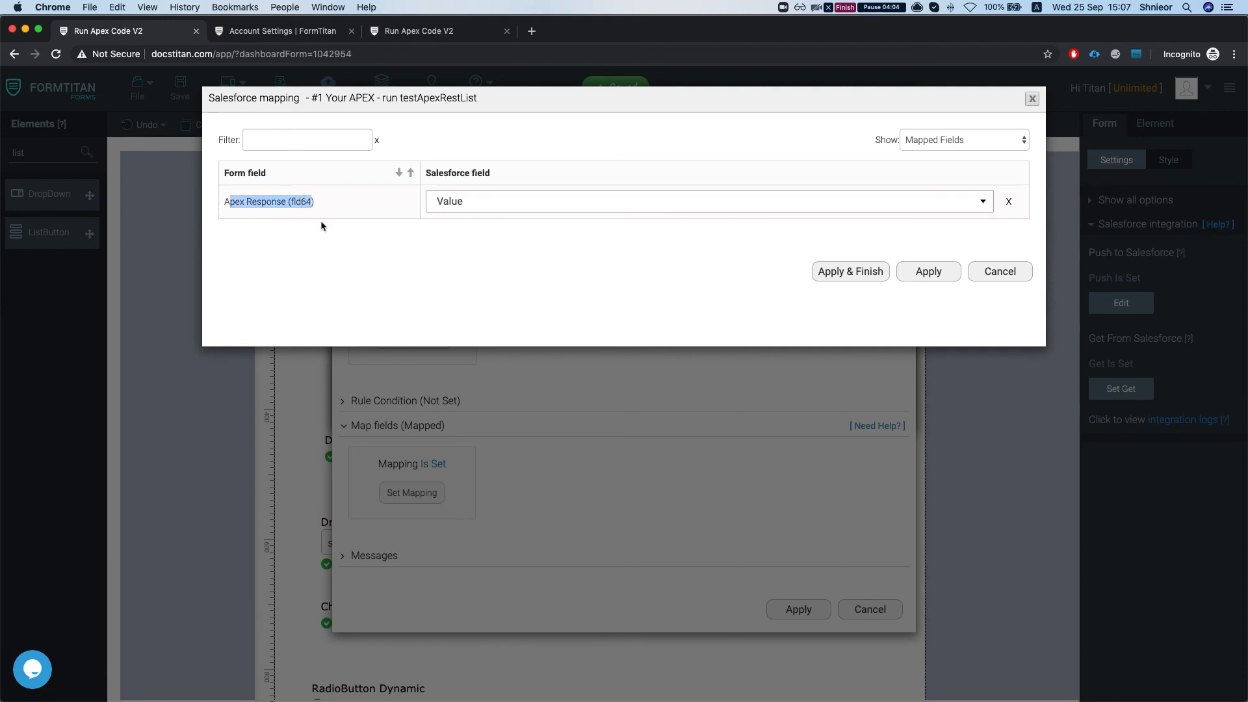
left_click(851, 273)
- Save the form and open its live preview
left_click(181, 86)
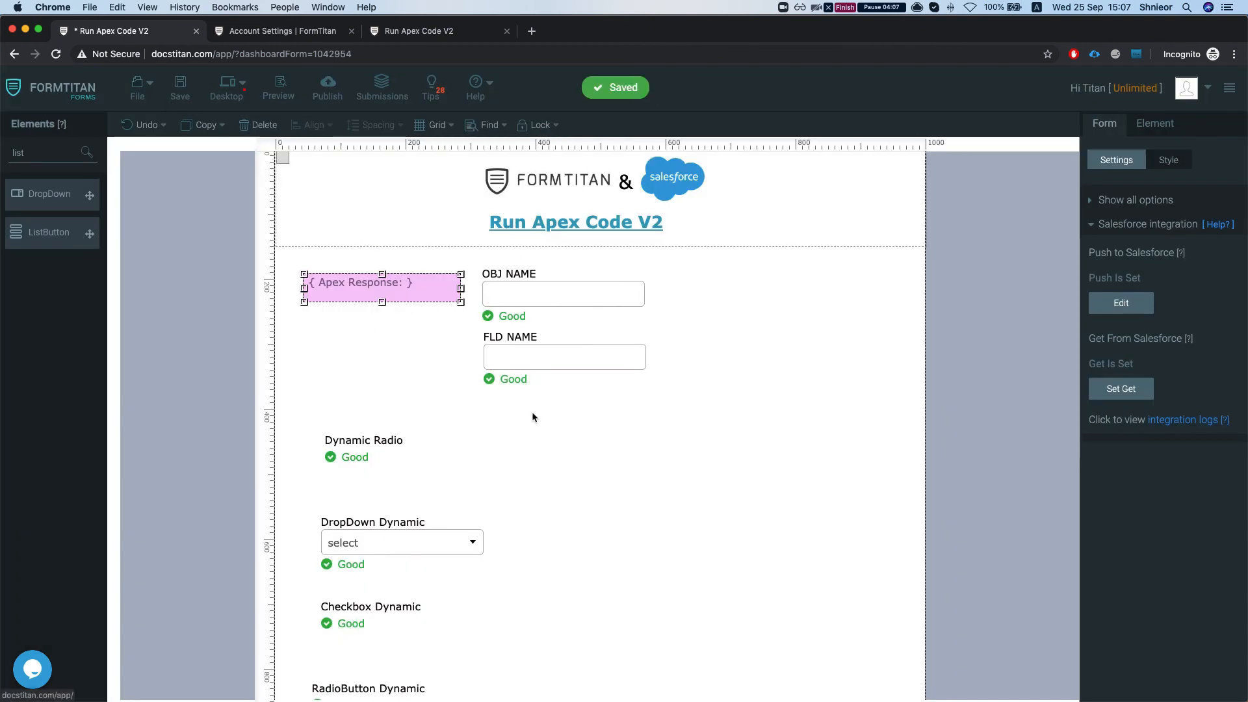
scroll(520, 455, "down", 5)
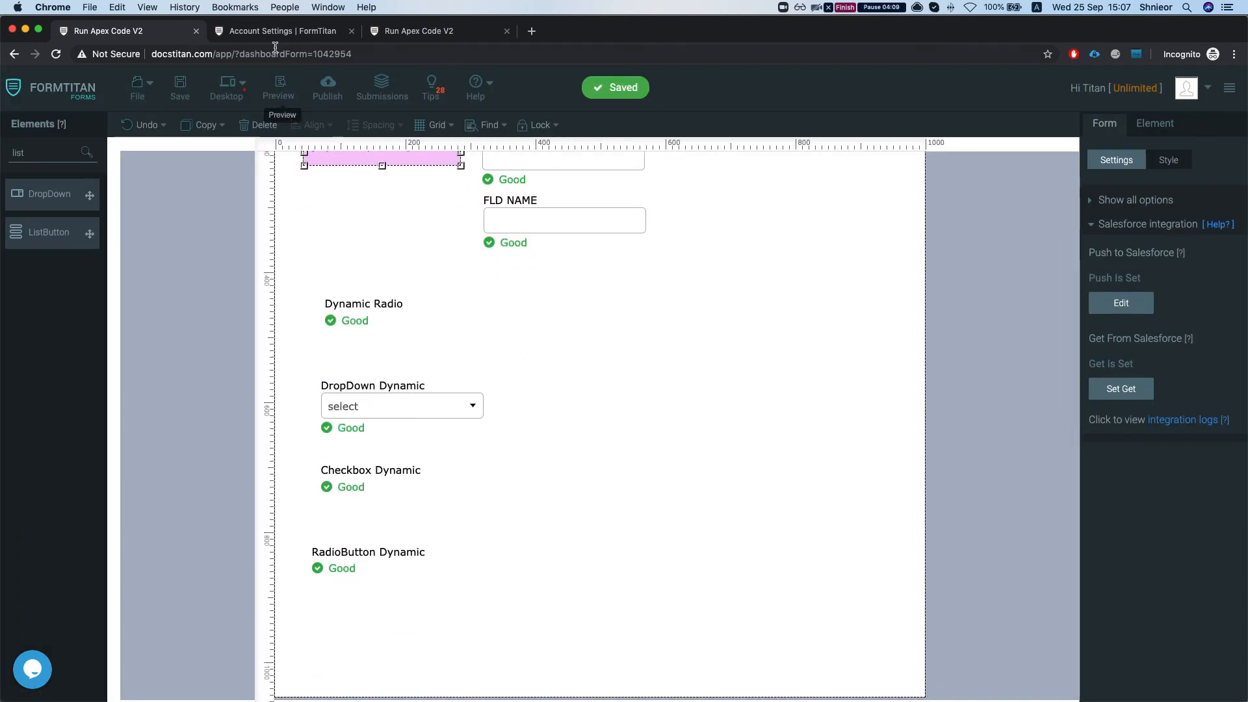
left_click(279, 87)
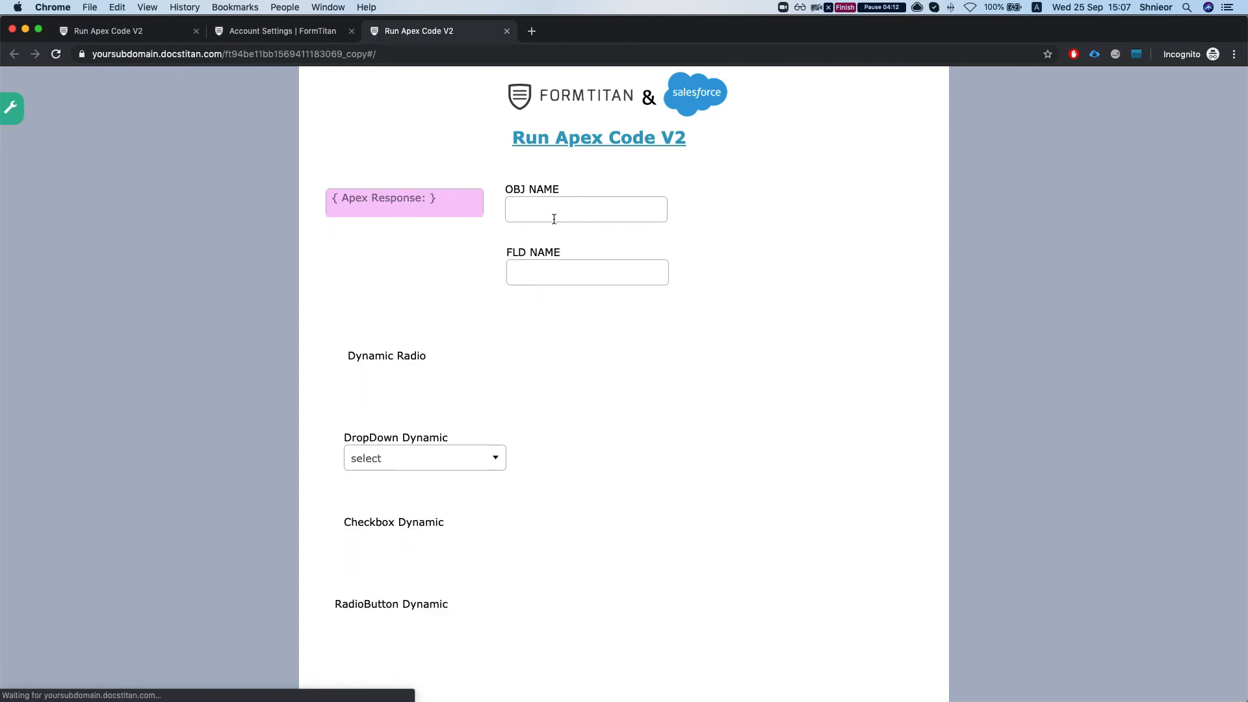
- Enter Case as the OBJ NAME and Status as the FLD NAME to run the Apex call in the preview
left_click(554, 210)
type("C")
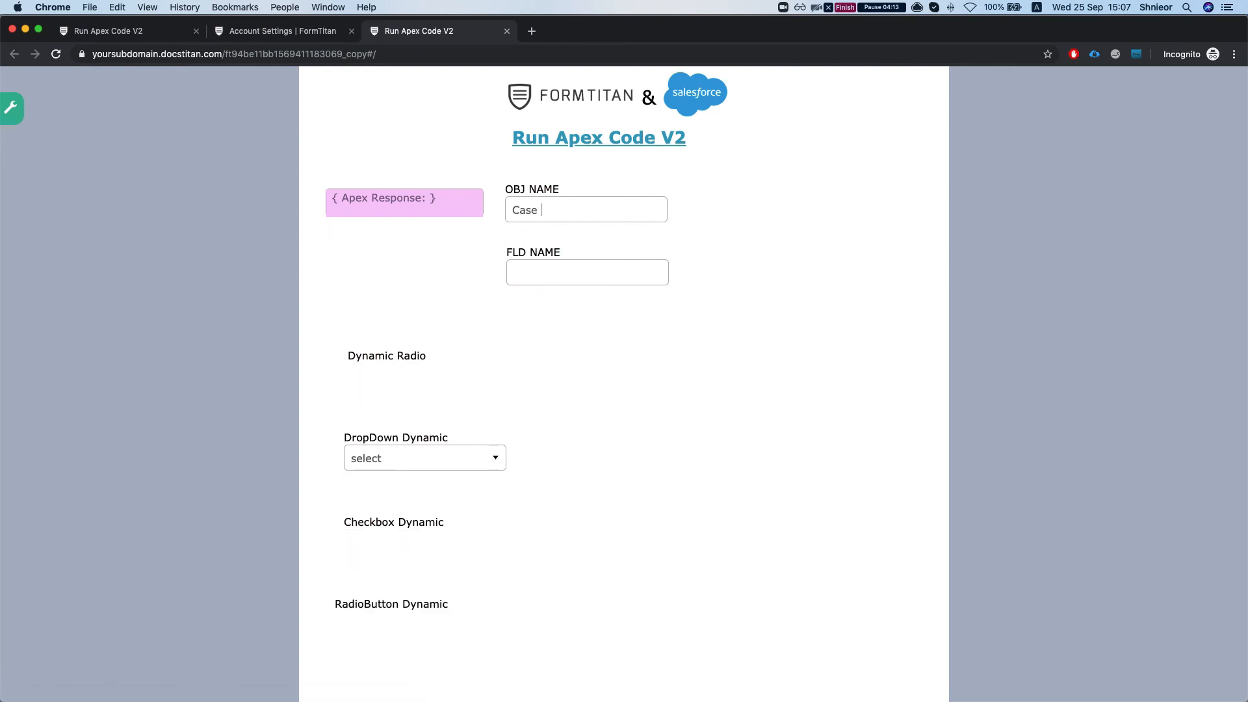
key("Tab")
left_click(726, 221)
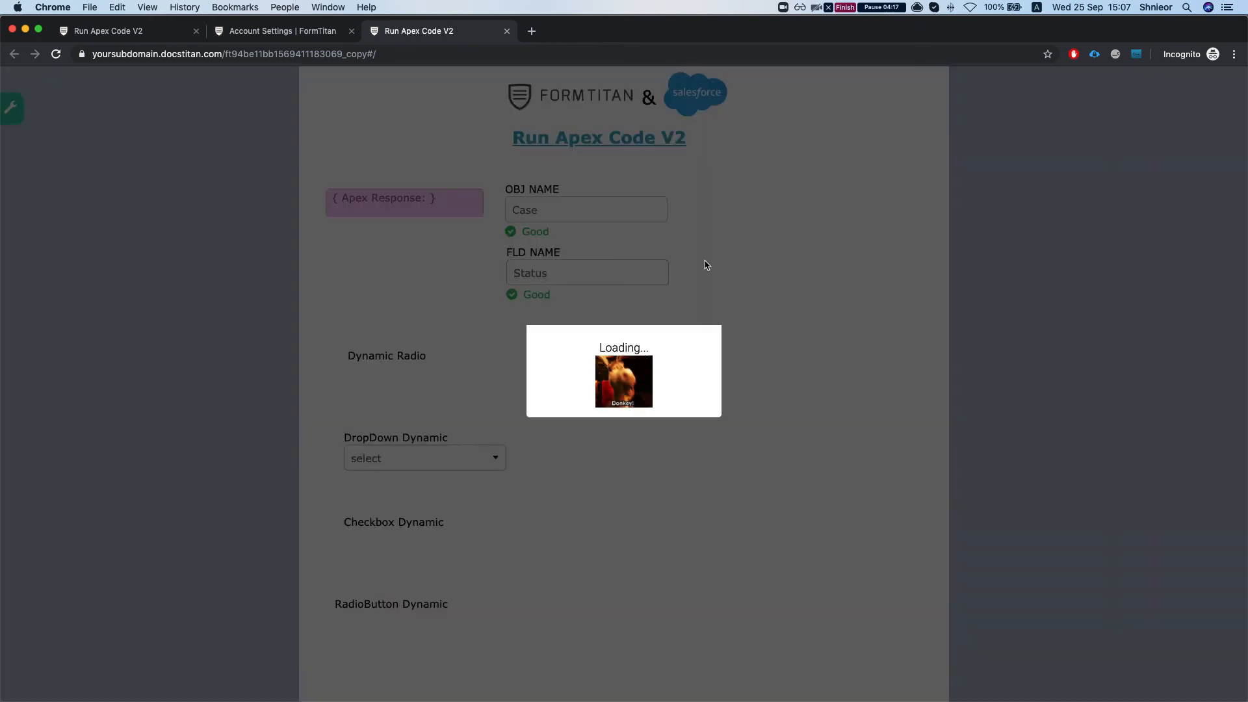
- Test the RadioButton Dynamic field in the preview by selecting Escalated and switching the selection to New
scroll(514, 543, "down", 2)
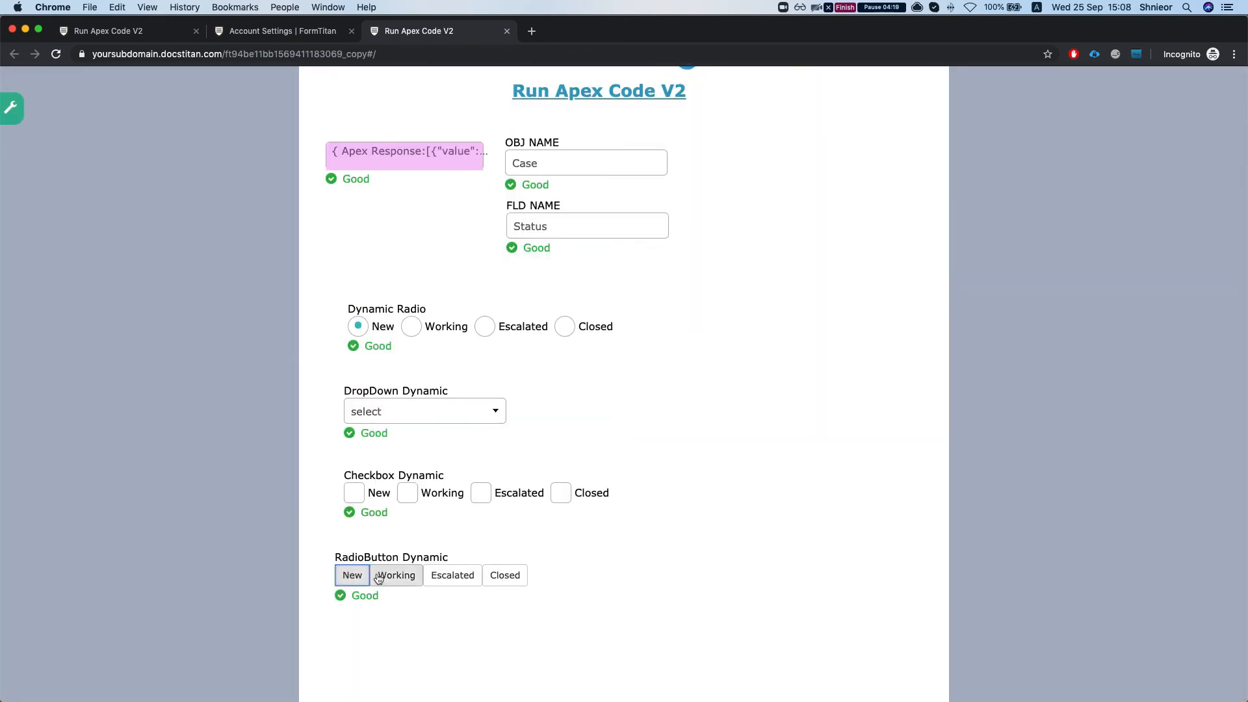
left_click(453, 575)
left_click(352, 575)
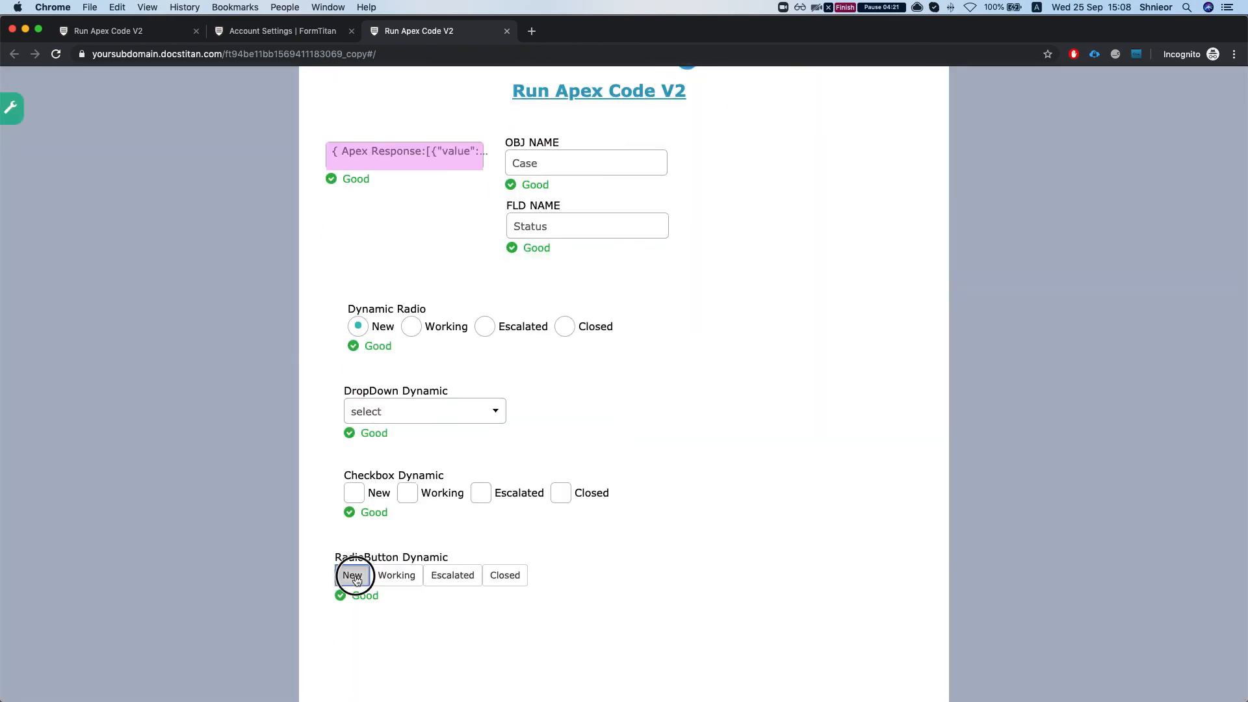
scroll(459, 451, "up", 2)
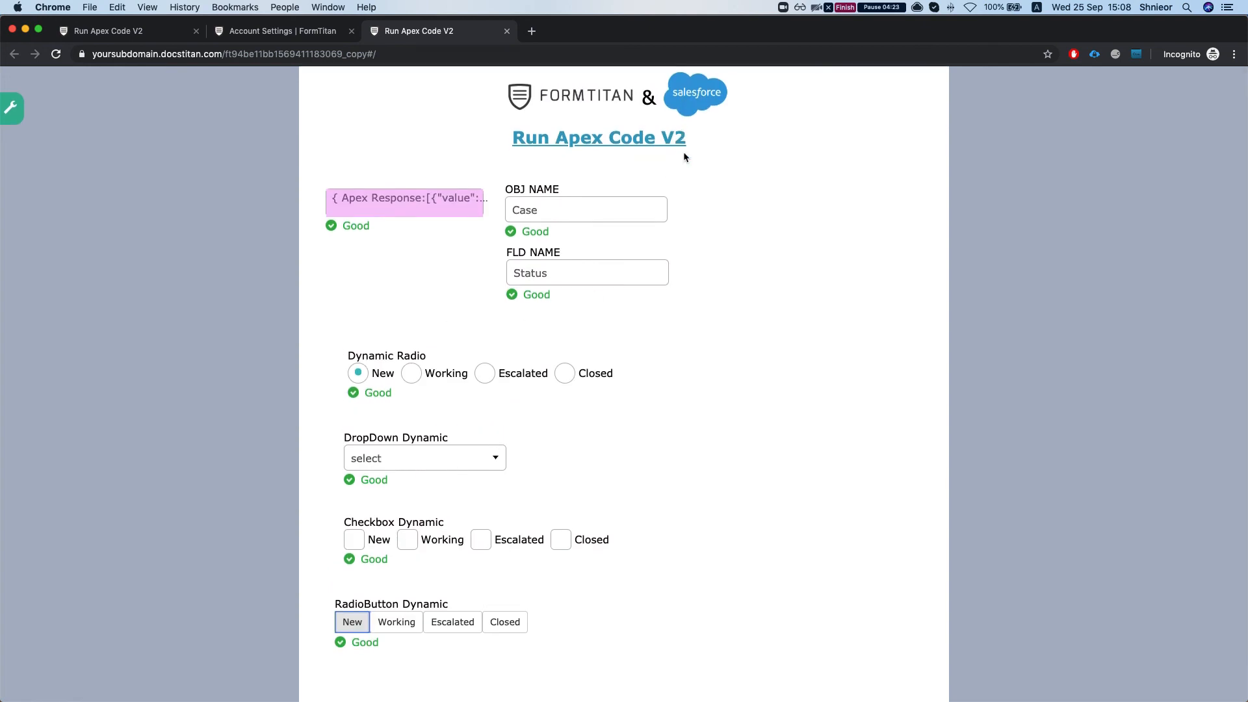